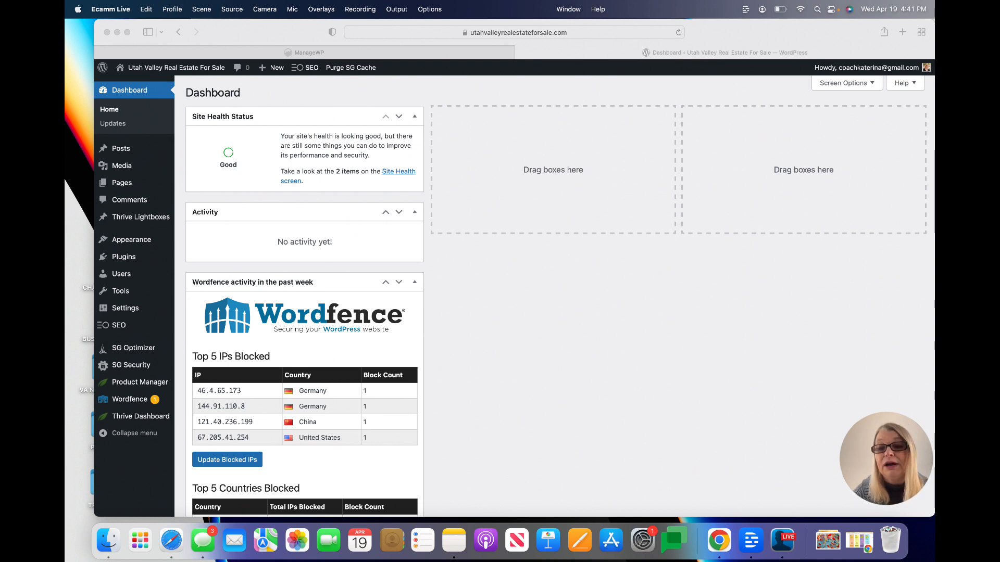
Open the Posts Categories page listing Blog and Provo Homes For Sale
{"action": "left_click", "coordinate": [126, 151]}
{"action": "left_click", "coordinate": [212, 180]}
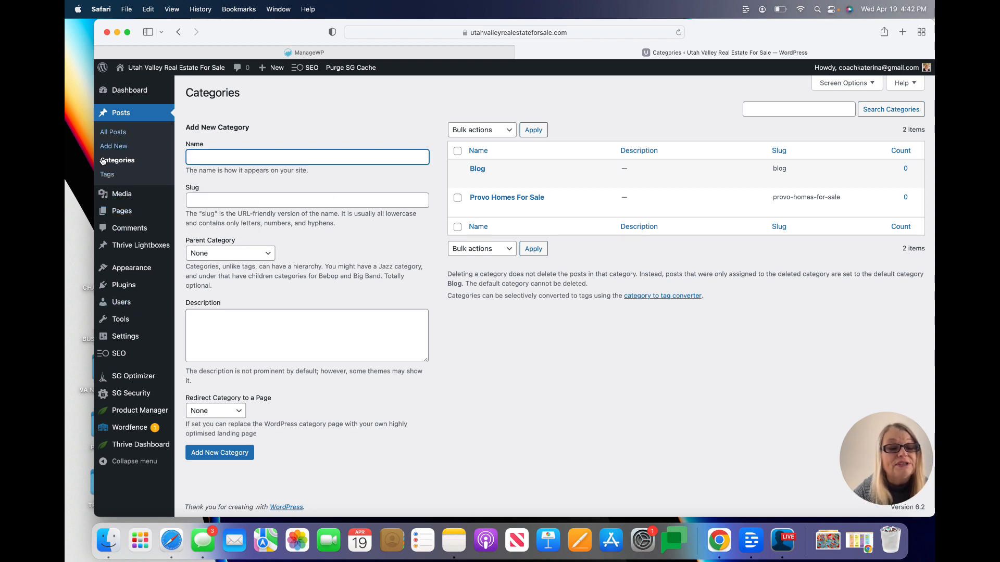
{"action": "mouse_move", "coordinate": [133, 214]}
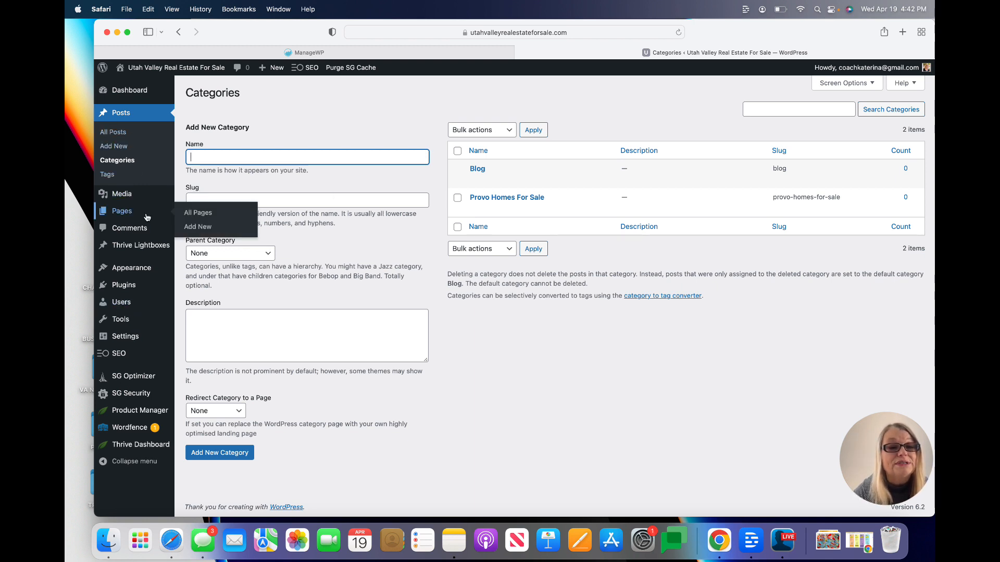
Quick Edit the Sample Page in All Pages, changing its status from Published to Draft
{"action": "left_click", "coordinate": [201, 214]}
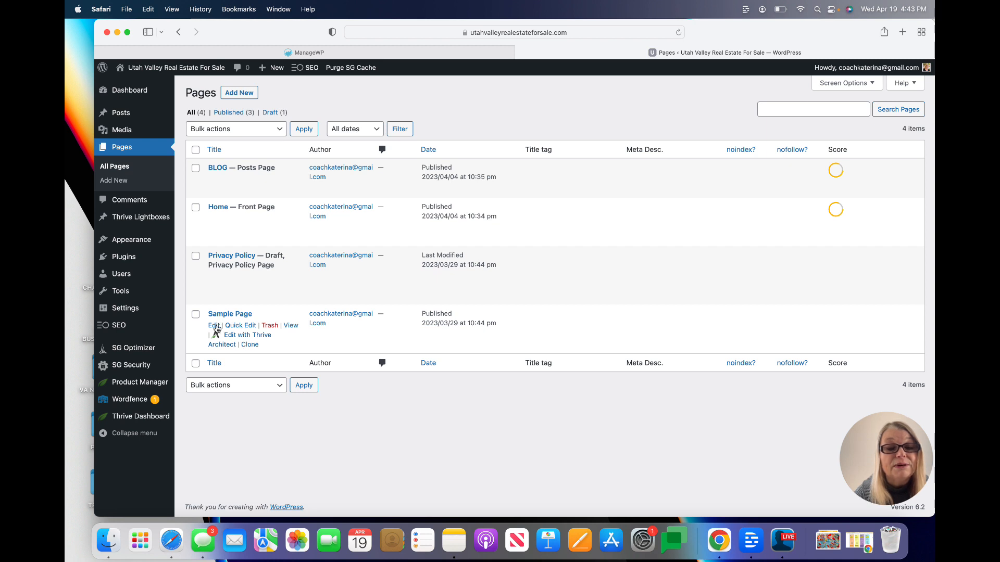
{"action": "left_click", "coordinate": [249, 327]}
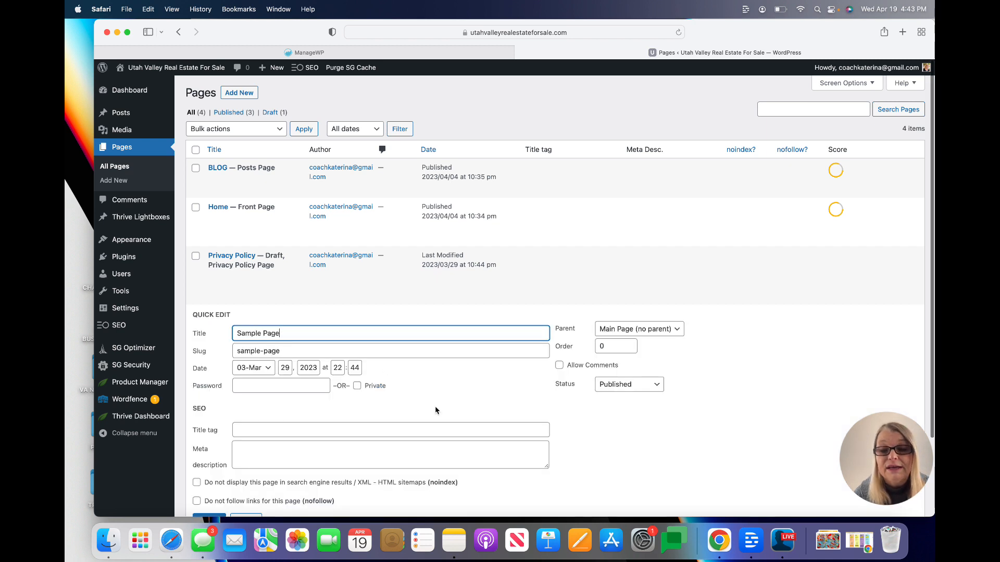
{"action": "scroll", "coordinate": [436, 409], "scroll_direction": "down", "scroll_amount": 3}
{"action": "left_click", "coordinate": [661, 324]}
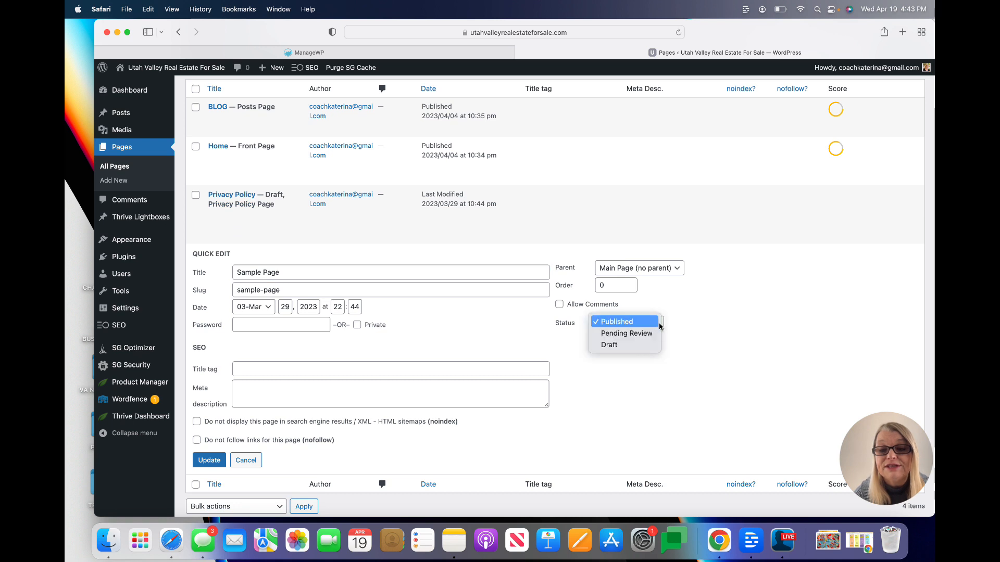
{"action": "left_click", "coordinate": [635, 350]}
{"action": "scroll", "coordinate": [223, 400], "scroll_direction": "down", "scroll_amount": 2}
{"action": "left_click", "coordinate": [209, 427]}
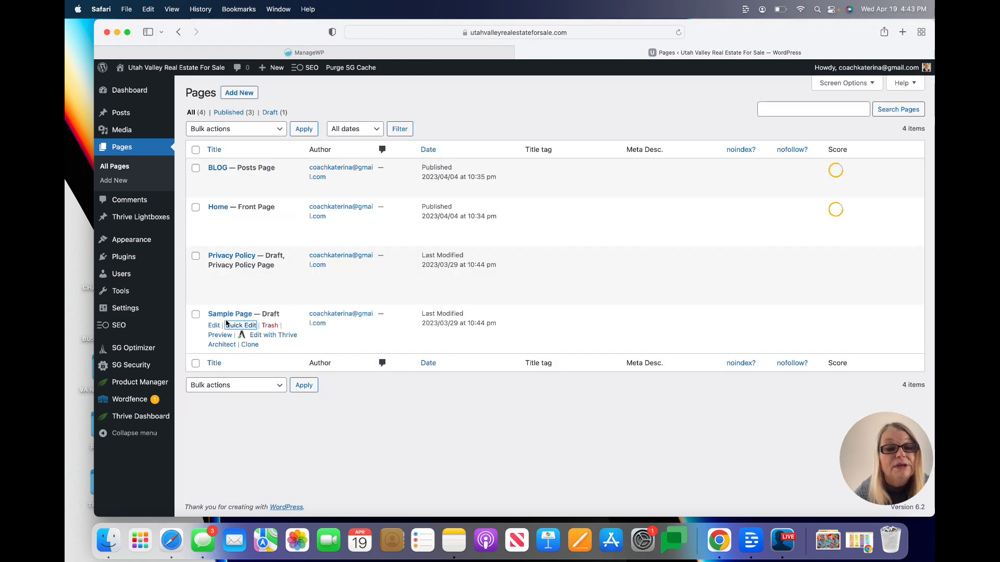
Move the Sample Page to the Trash from its editor settings sidebar
{"action": "left_click", "coordinate": [214, 326]}
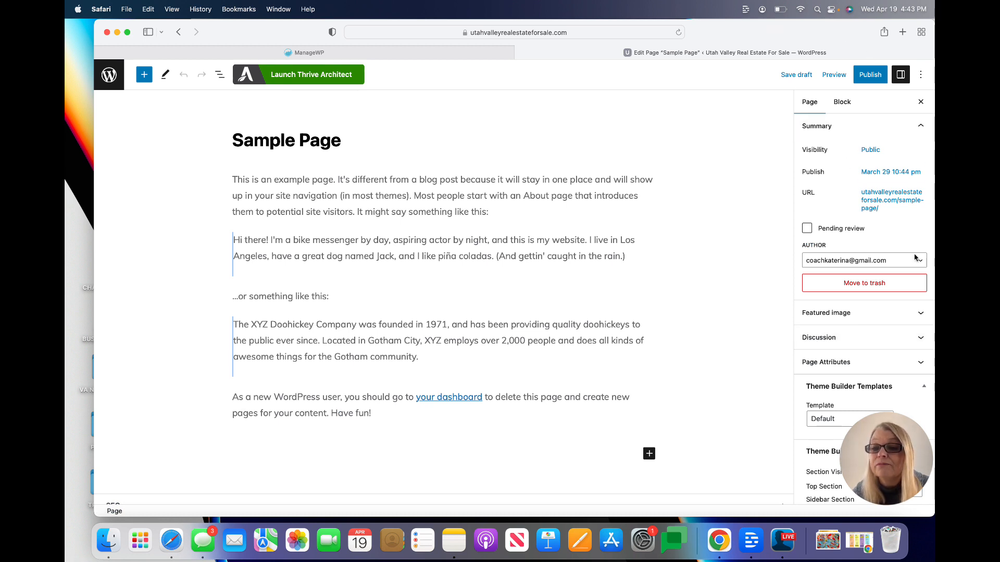
{"action": "left_click", "coordinate": [897, 284]}
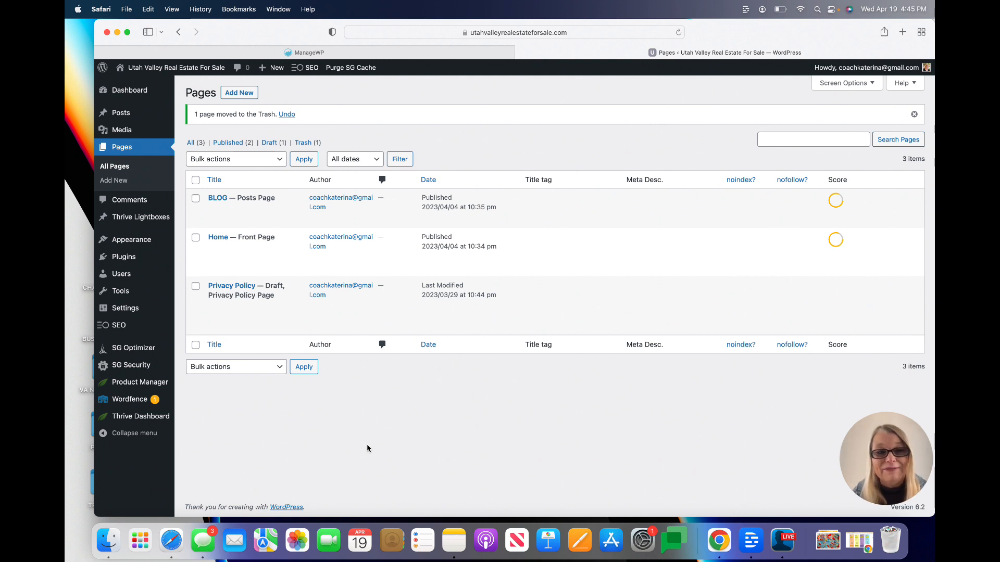
Create and publish an empty page titled 'About', then return to the ManageWP dashboard
{"action": "left_click", "coordinate": [238, 96]}
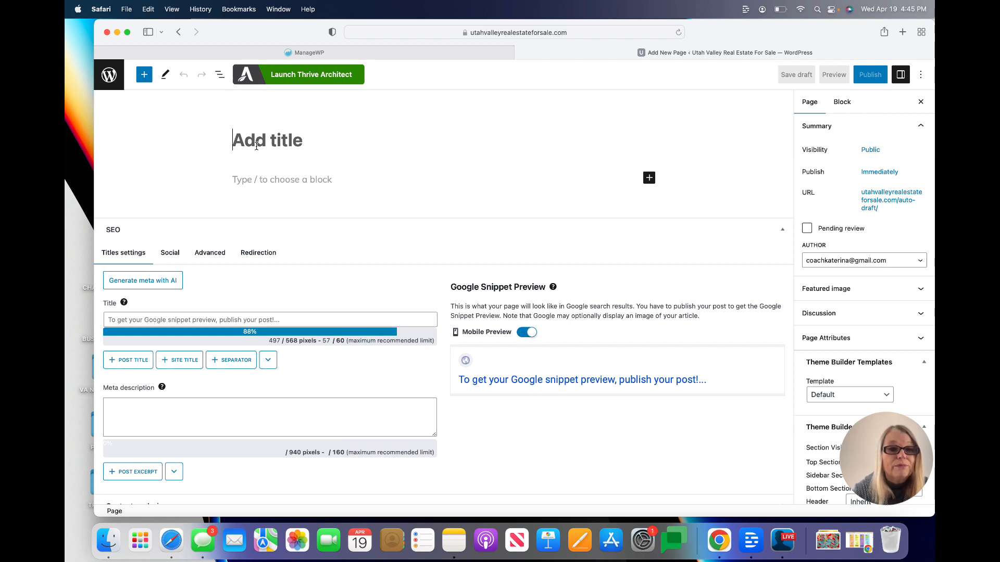
{"action": "type", "text": "About"}
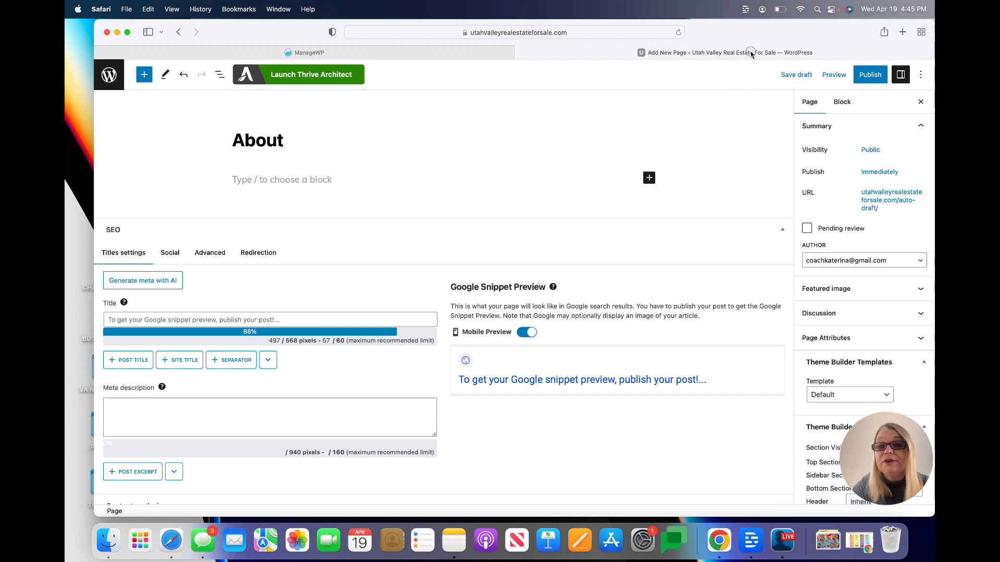
{"action": "left_click", "coordinate": [879, 75]}
{"action": "left_click", "coordinate": [834, 74]}
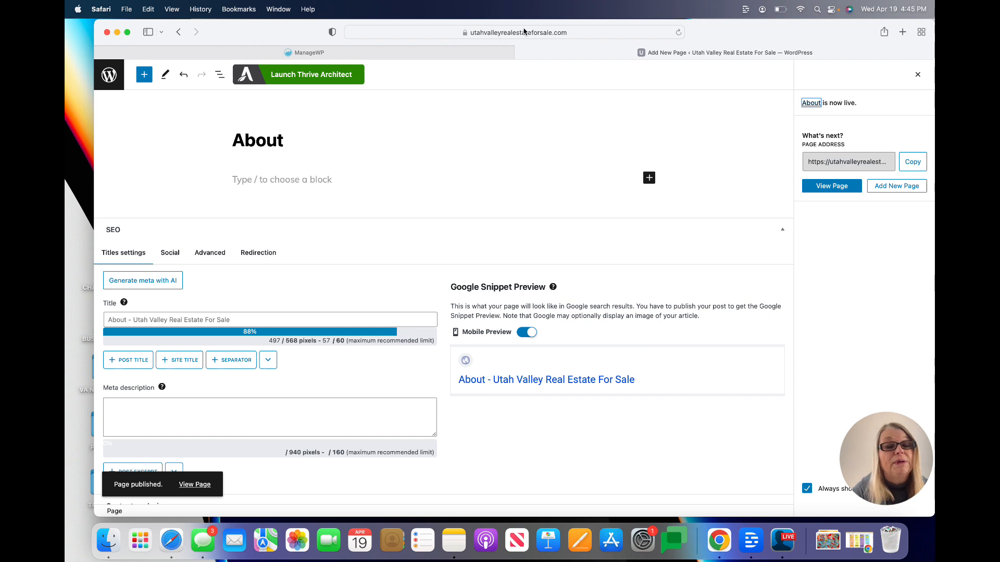
{"action": "left_click", "coordinate": [381, 52]}
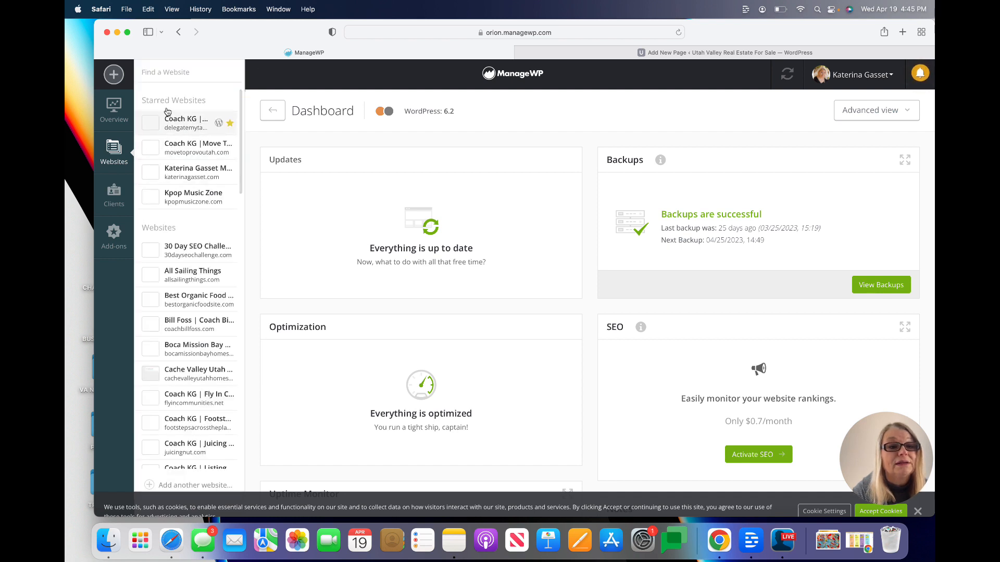
Use ManageWP's WP Admin link to open the site's WordPress Dashboard in a new tab
{"action": "left_click", "coordinate": [163, 186]}
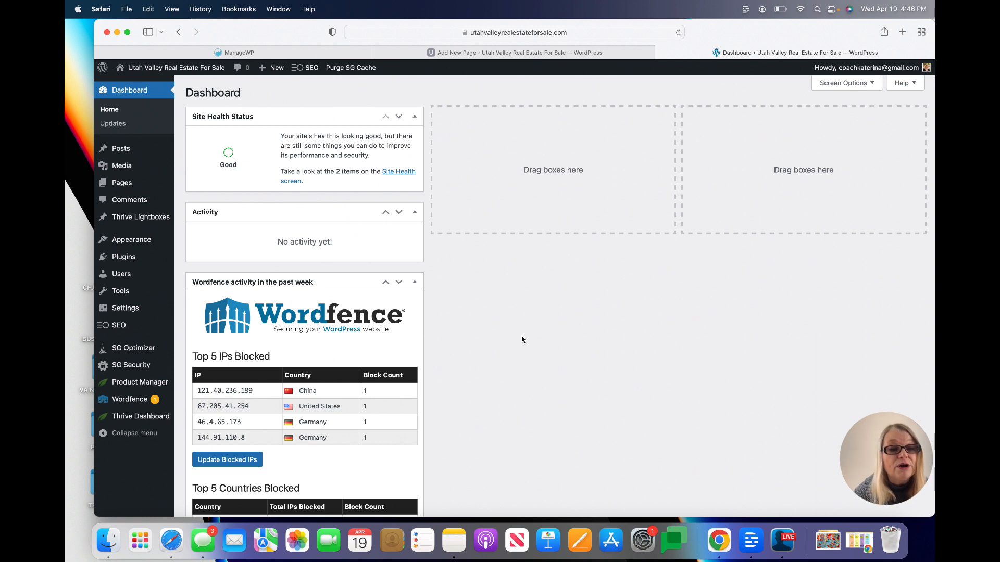
Bring up the Utah Valley Real Estate For Sale WordPress Dashboard in another browser tab
{"action": "mouse_move", "coordinate": [144, 319]}
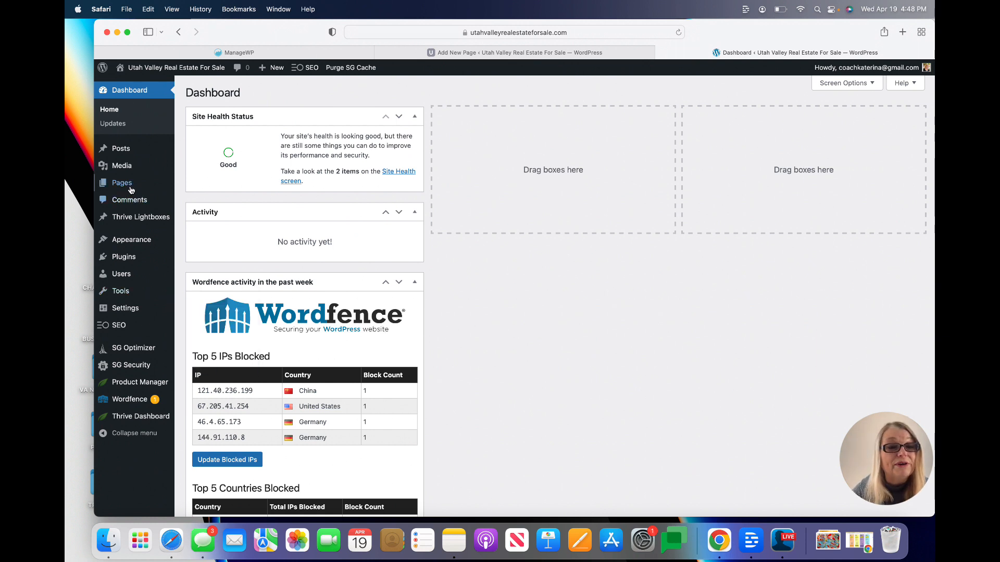
Add a new page titled 'Testimonials' and bring up its pre-publish confirmation
{"action": "mouse_move", "coordinate": [132, 185]}
{"action": "left_click", "coordinate": [196, 185]}
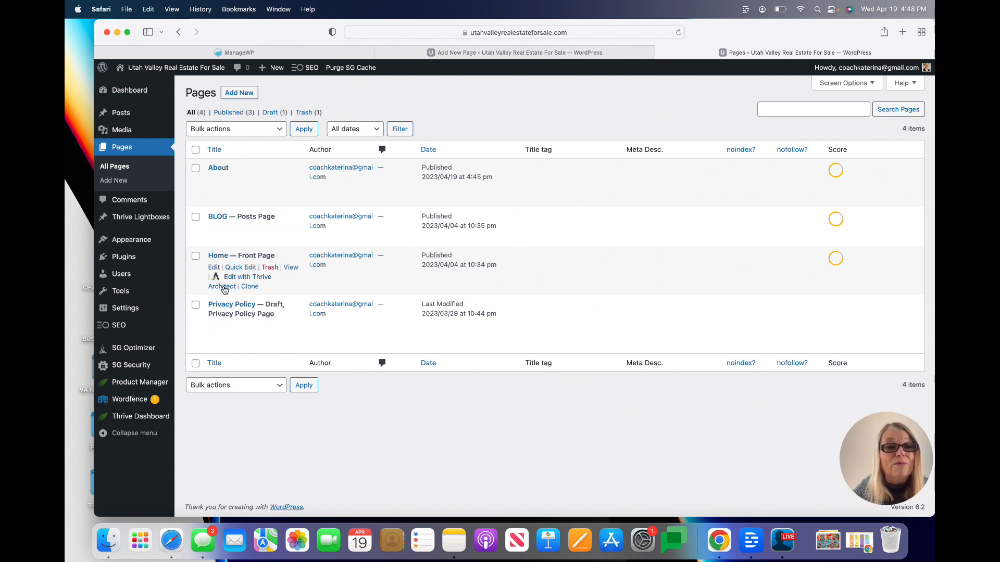
{"action": "left_click", "coordinate": [249, 94]}
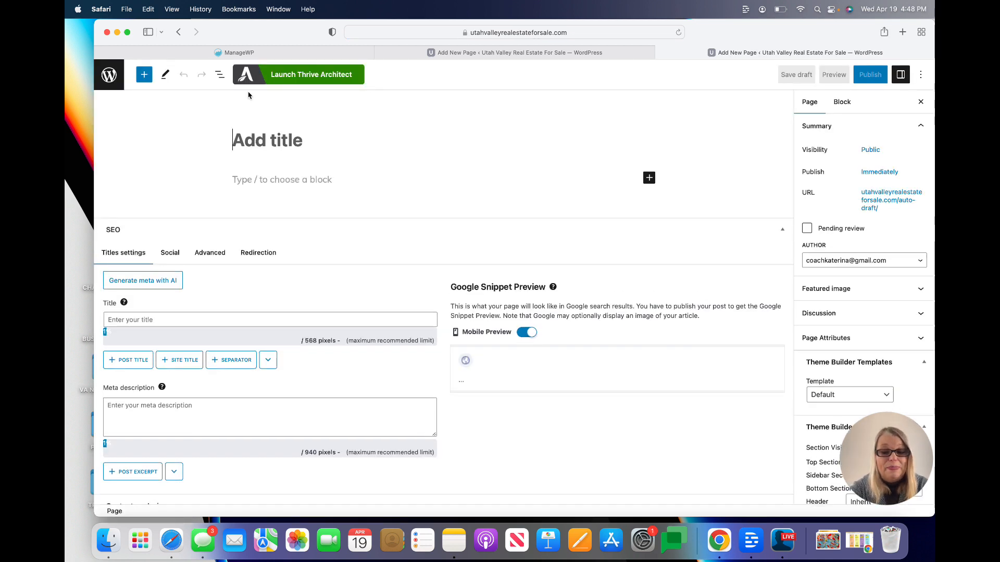
{"action": "type", "text": "Testimonial "}
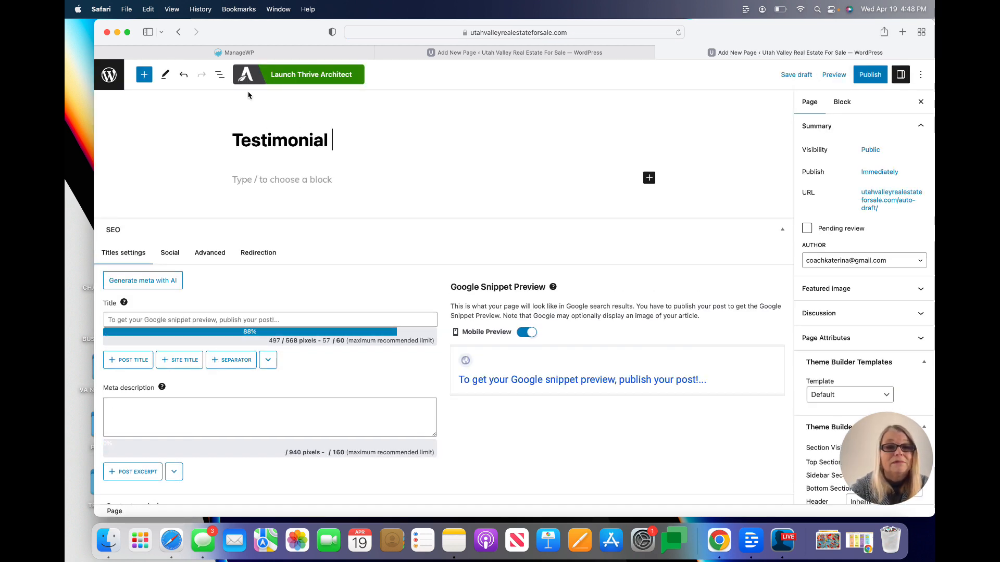
{"action": "type", "text": "s"}
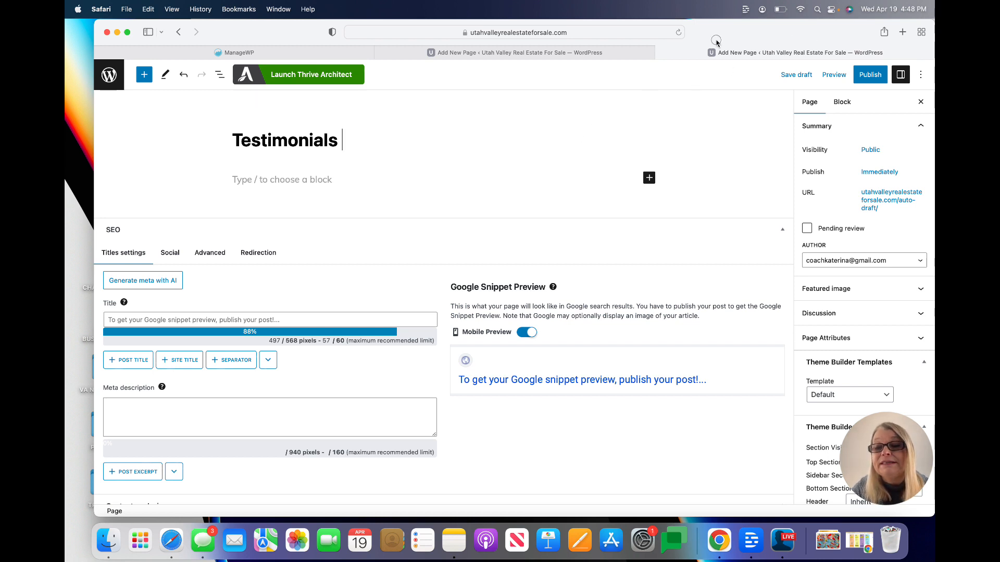
{"action": "left_click", "coordinate": [883, 77]}
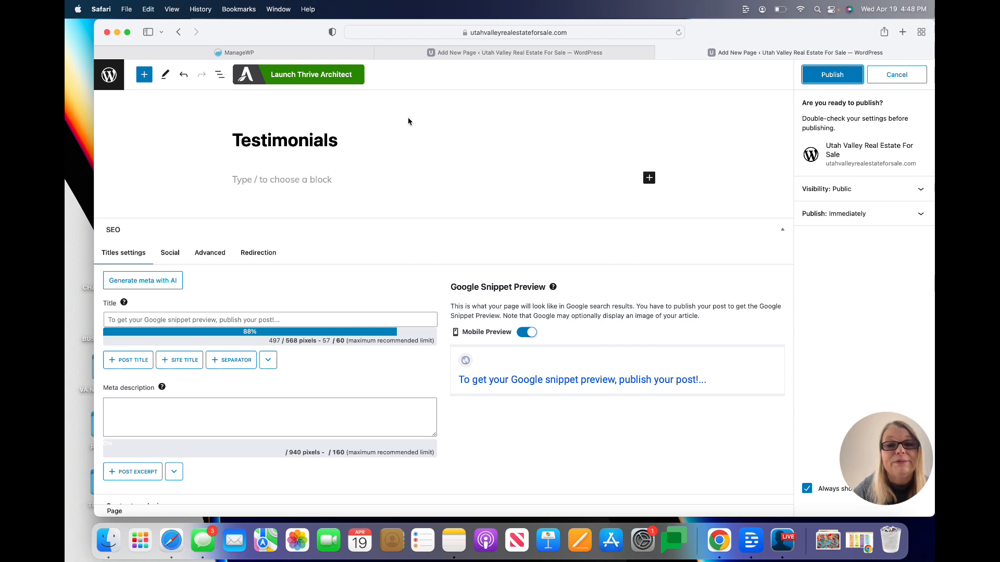
Return to the Pages list in the other tab and refresh it
{"action": "left_click", "coordinate": [459, 53]}
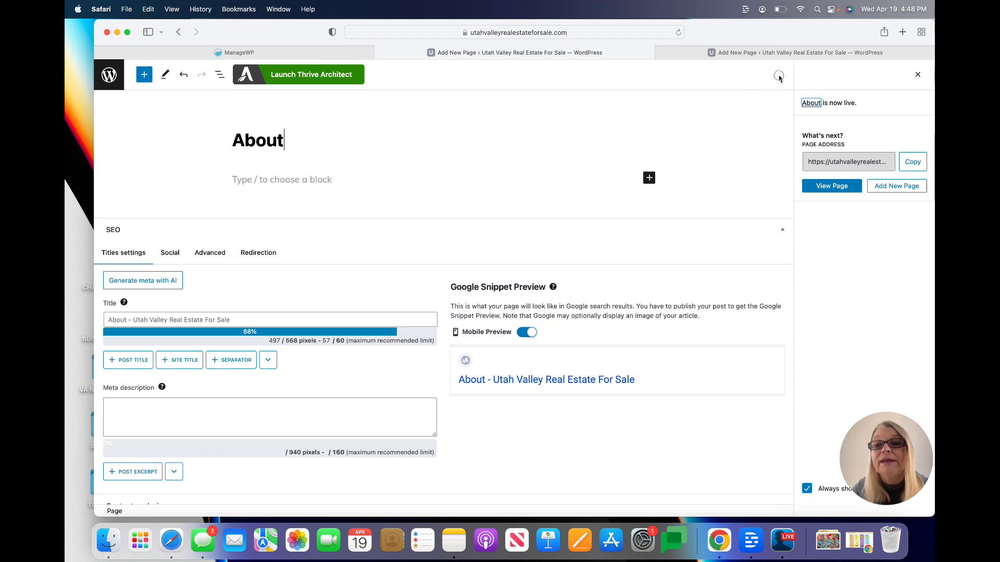
{"action": "left_click", "coordinate": [180, 33]}
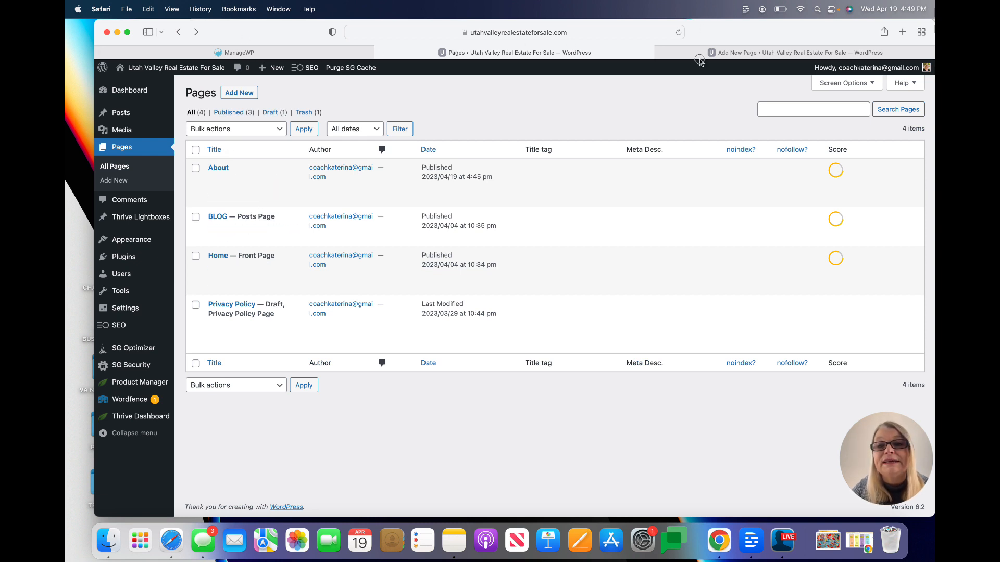
{"action": "left_click", "coordinate": [678, 32]}
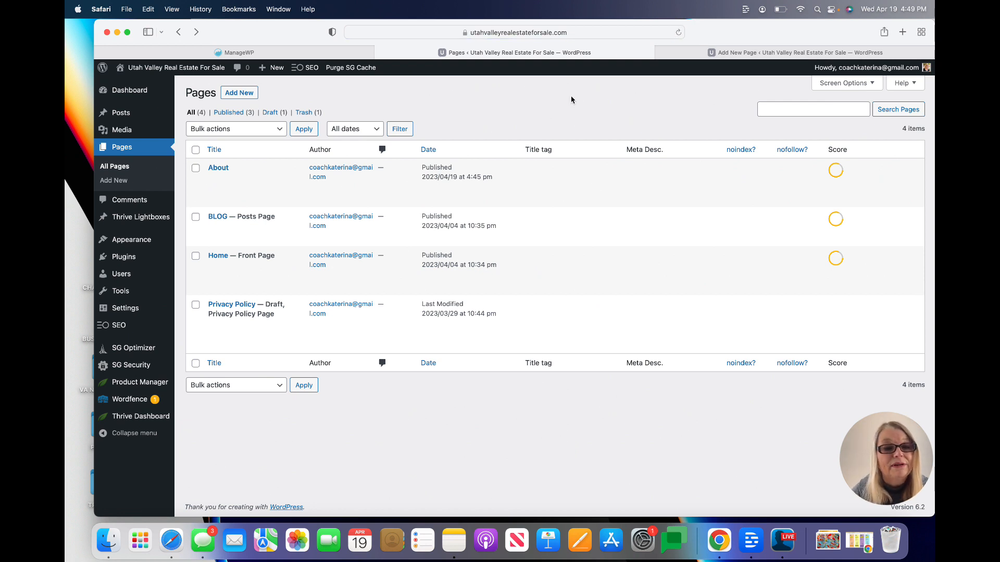
{"action": "mouse_move", "coordinate": [415, 191]}
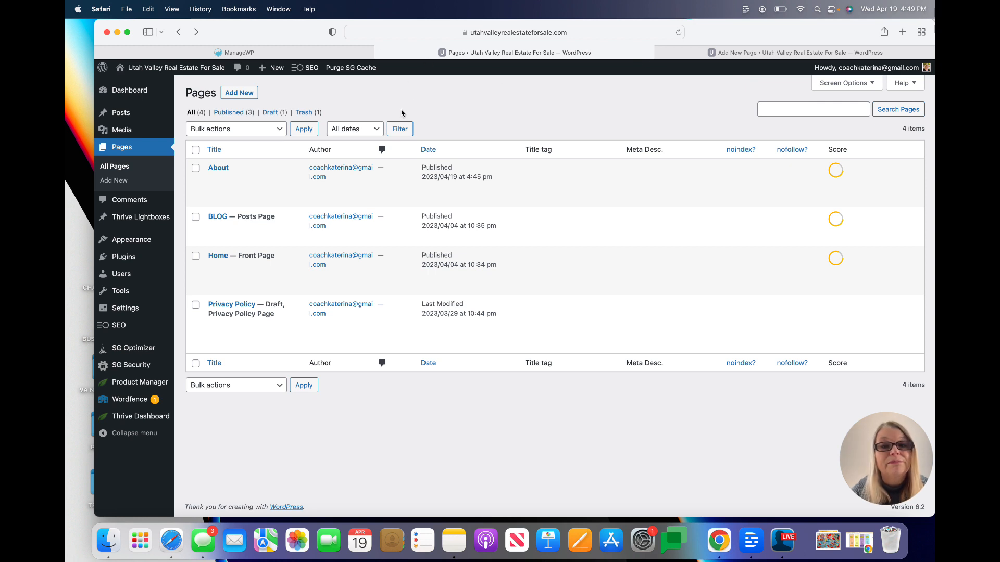
Publish the Testimonials page and reload the Pages list to include it
{"action": "left_click", "coordinate": [672, 53]}
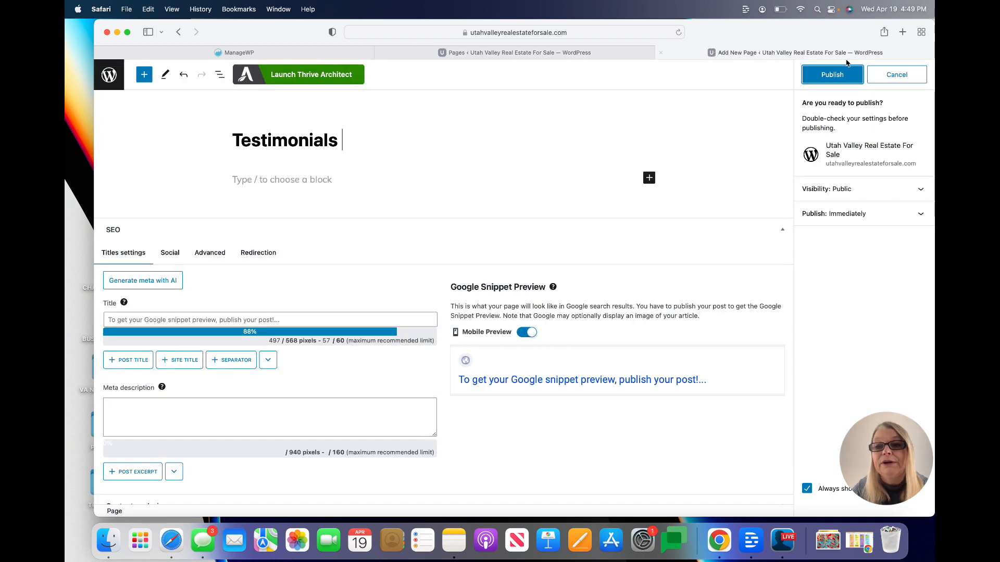
{"action": "left_click", "coordinate": [832, 74]}
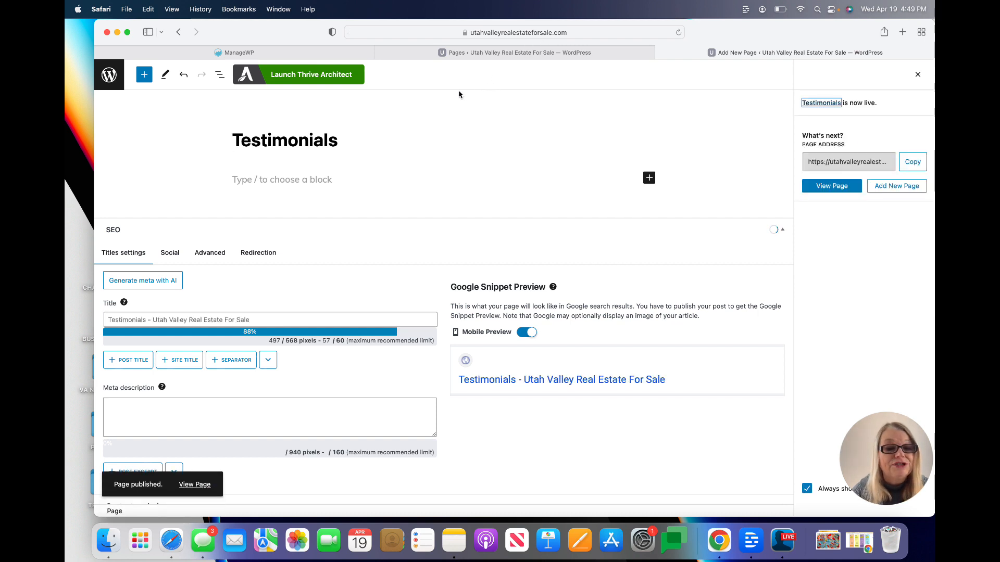
{"action": "left_click", "coordinate": [460, 52]}
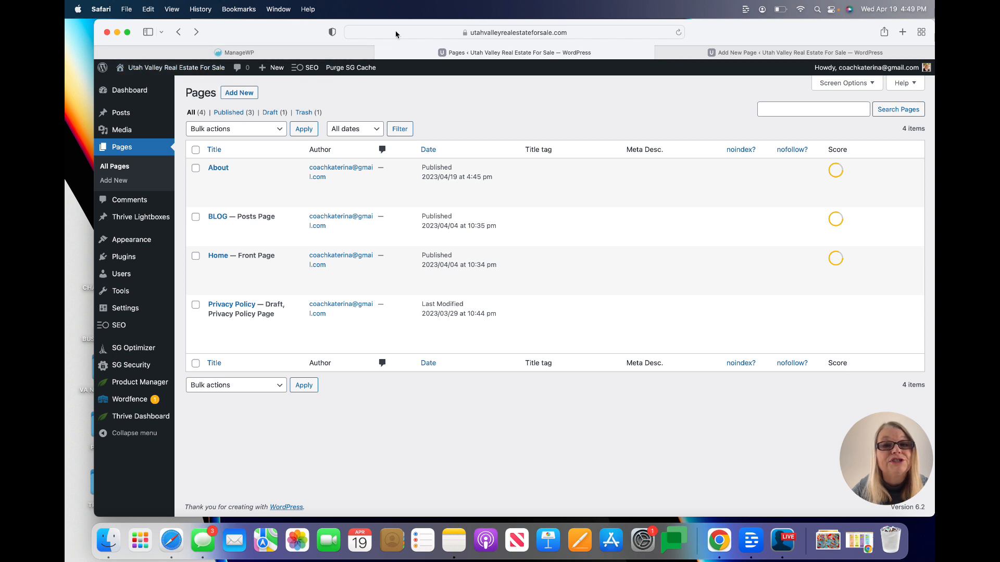
{"action": "left_click", "coordinate": [678, 32]}
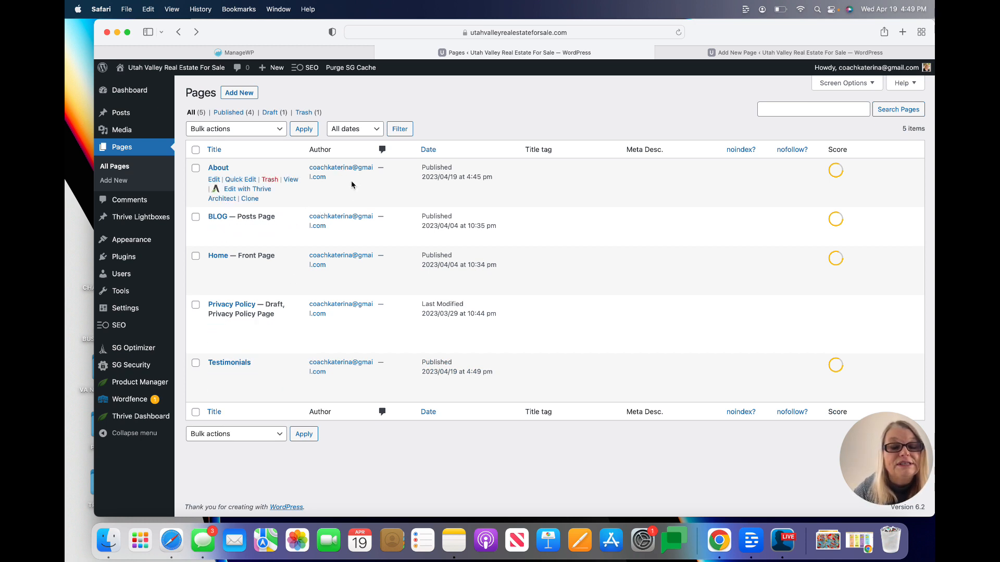
Reload the Pages list to show About, BLOG, Home, Testimonials and draft Privacy Policy
{"action": "mouse_move", "coordinate": [137, 243]}
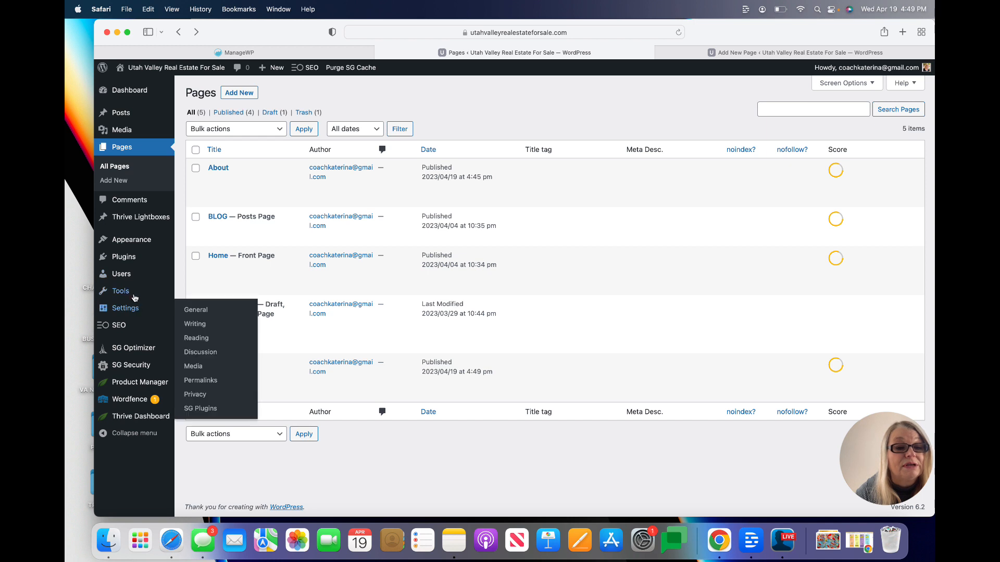
Replace the admin user's email-based nickname with the owner's full name and save the profile
{"action": "mouse_move", "coordinate": [133, 294]}
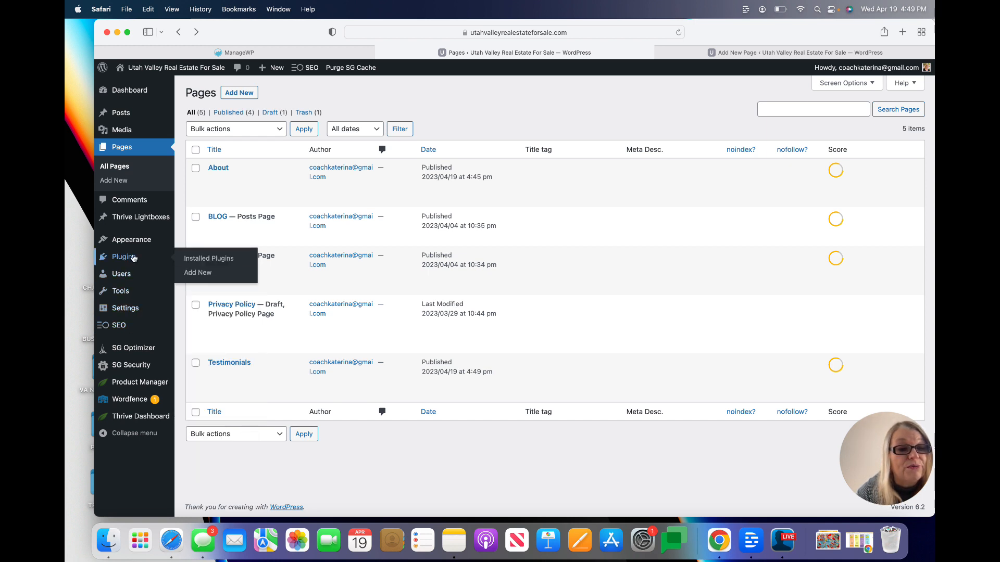
{"action": "mouse_move", "coordinate": [131, 347]}
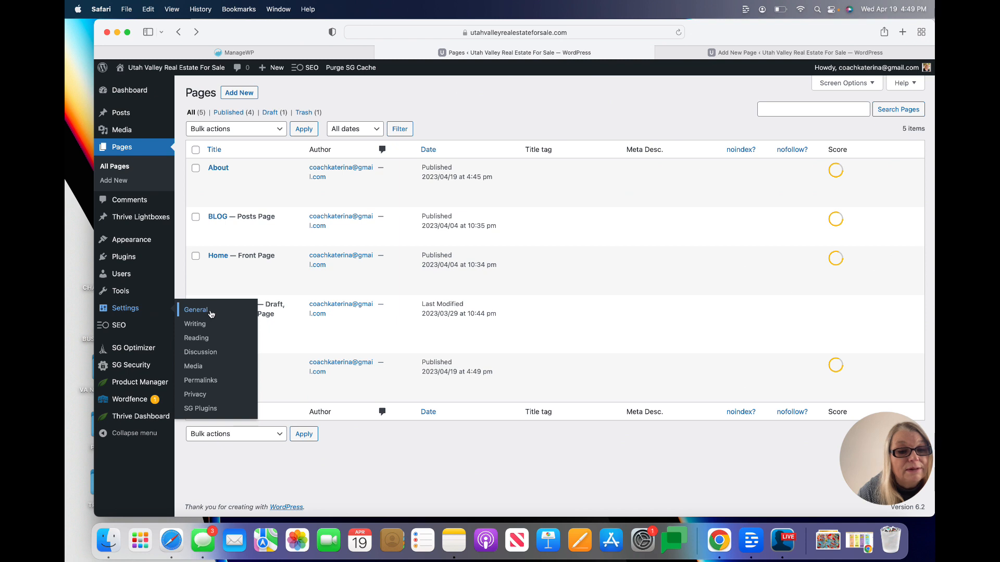
{"action": "left_click", "coordinate": [129, 274]}
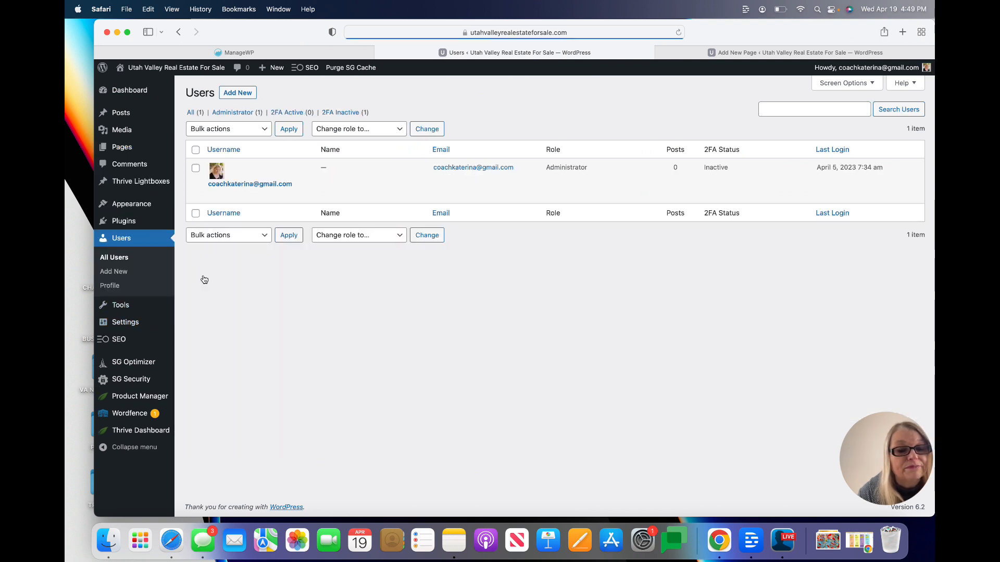
{"action": "left_click", "coordinate": [215, 195]}
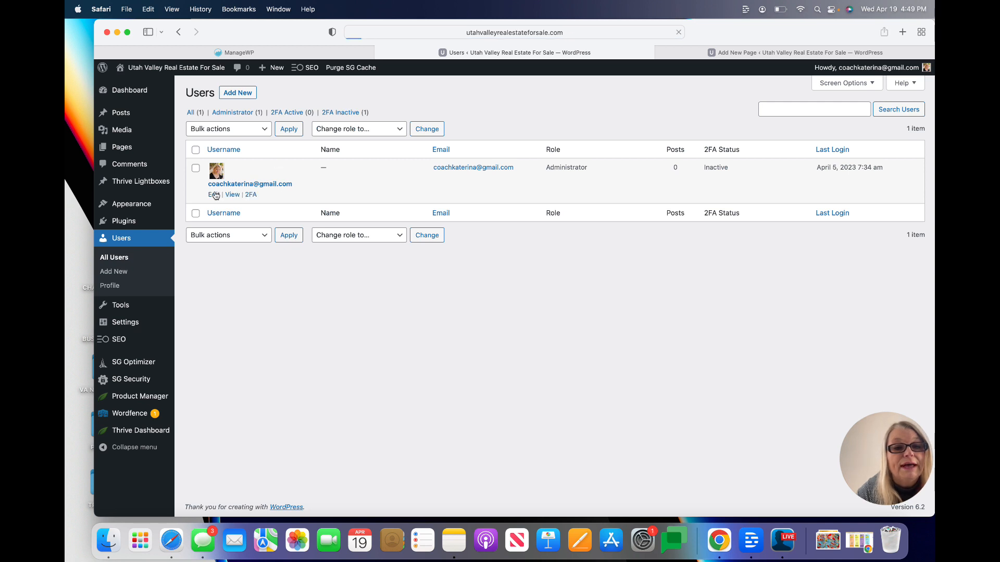
{"action": "scroll", "coordinate": [400, 323], "scroll_direction": "down", "scroll_amount": 1}
{"action": "scroll", "coordinate": [400, 324], "scroll_direction": "down", "scroll_amount": 6}
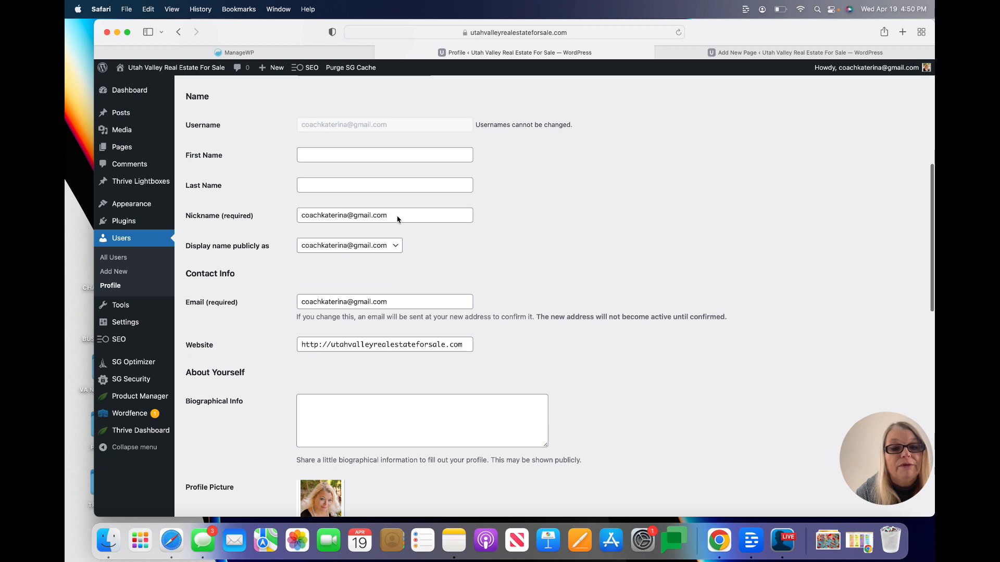
{"action": "double_click", "coordinate": [397, 217]}
{"action": "key", "text": "BackSpace"}
{"action": "key", "text": "BackSpace"}
{"action": "key", "text": "BackSpace"}
{"action": "key", "text": "BackSpace"}
{"action": "key", "text": "BackSpace"}
{"action": "key", "text": "BackSpace"}
{"action": "key", "text": "BackSpace"}
{"action": "key", "text": "BackSpace"}
{"action": "key", "text": "BackSpace"}
{"action": "key", "text": "BackSpace"}
{"action": "key", "text": "BackSpace"}
{"action": "key", "text": "BackSpace"}
{"action": "key", "text": "BackSpace"}
{"action": "key", "text": "BackSpace"}
{"action": "scroll", "coordinate": [397, 216], "scroll_direction": "down", "scroll_amount": 15}
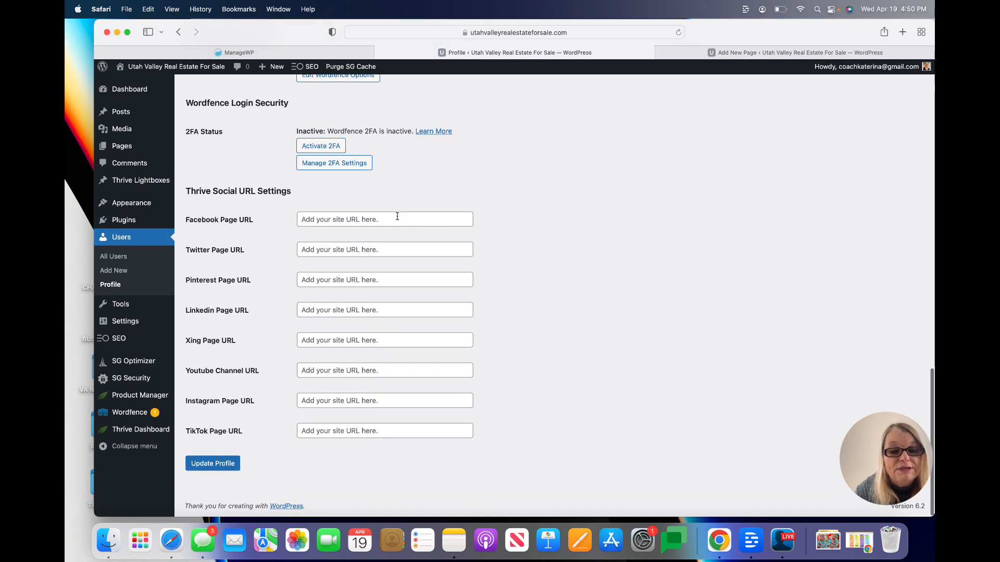
{"action": "left_click", "coordinate": [218, 463]}
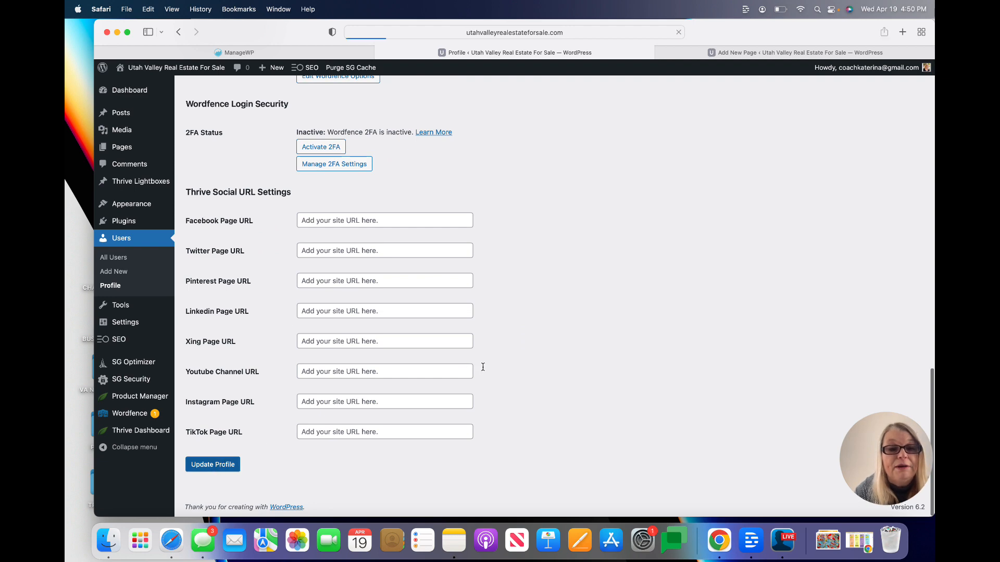
Set 'Display name publicly as' to the owner's full name and update the profile
{"action": "scroll", "coordinate": [482, 370], "scroll_direction": "down", "scroll_amount": 7}
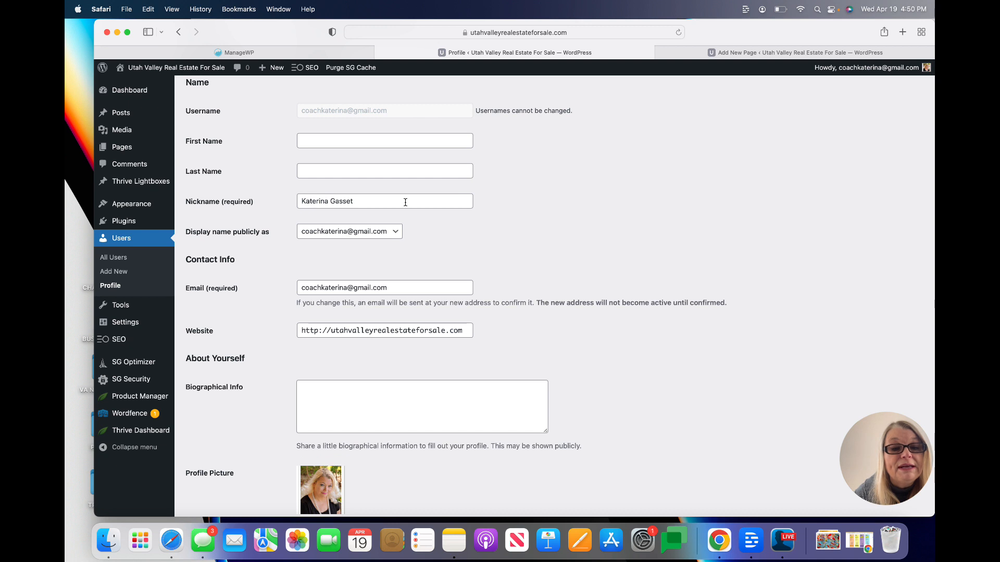
{"action": "left_click", "coordinate": [397, 232]}
{"action": "left_click", "coordinate": [375, 218]}
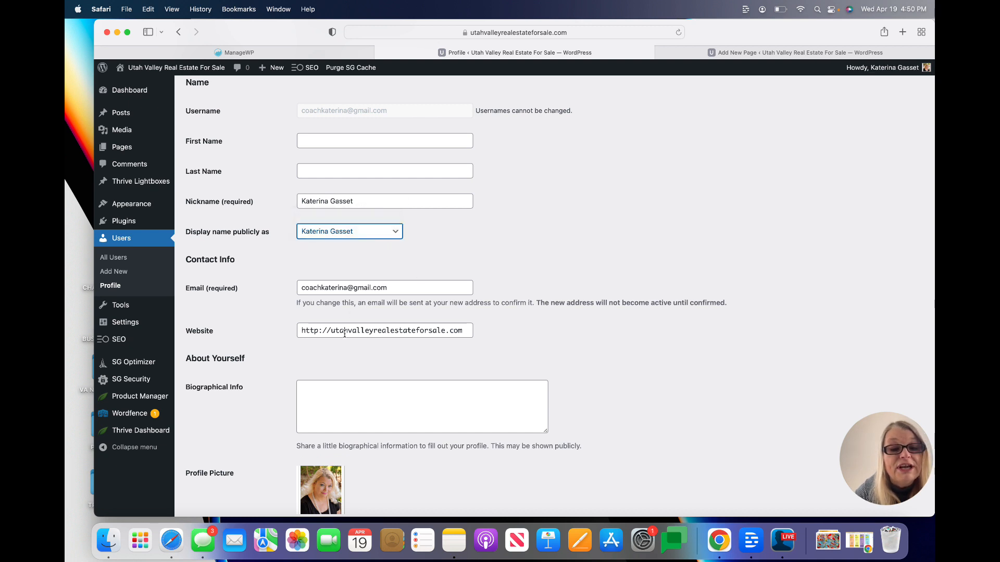
{"action": "scroll", "coordinate": [544, 245], "scroll_direction": "up", "scroll_amount": 4}
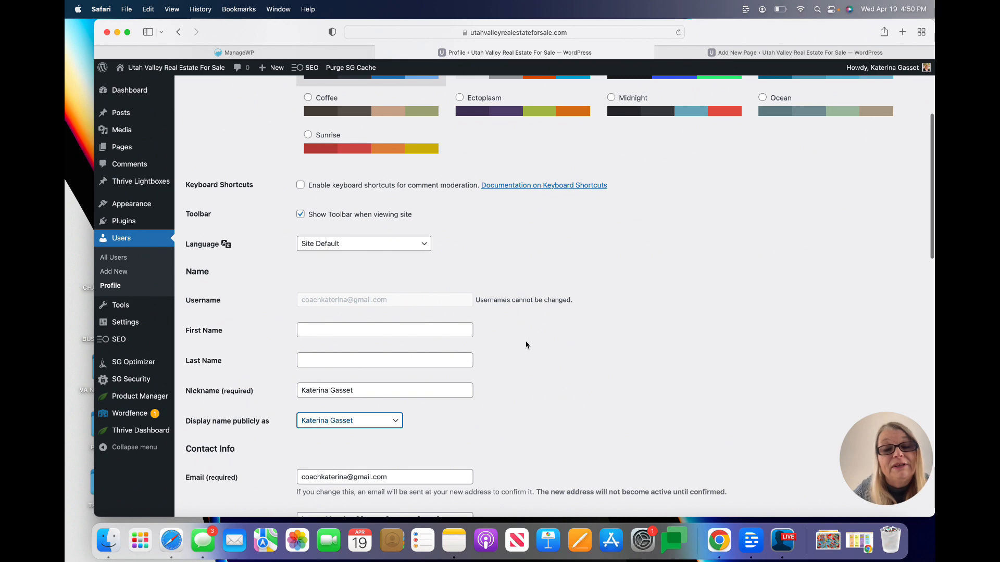
{"action": "scroll", "coordinate": [526, 345], "scroll_direction": "up", "scroll_amount": 1}
{"action": "scroll", "coordinate": [526, 345], "scroll_direction": "down", "scroll_amount": 10}
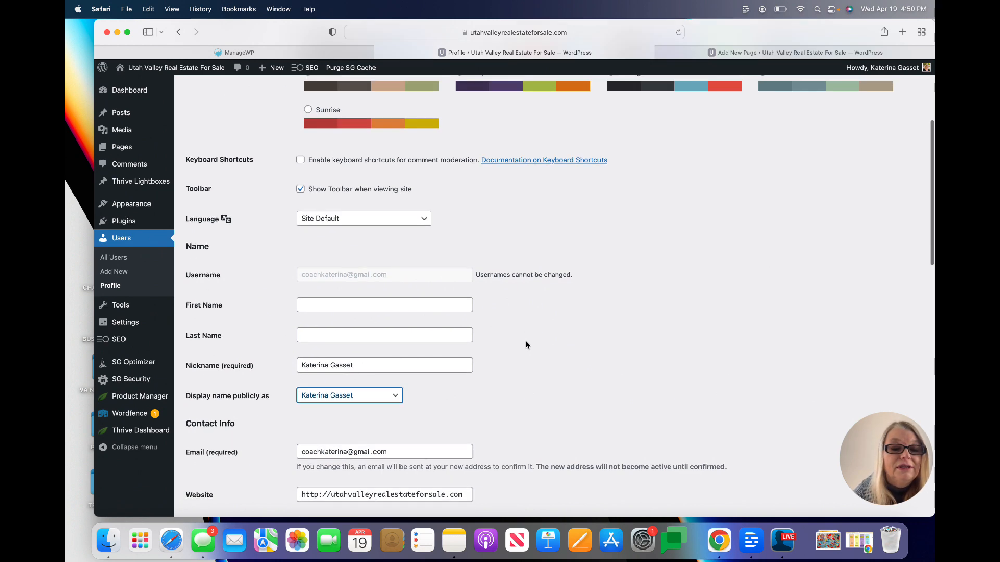
{"action": "scroll", "coordinate": [526, 345], "scroll_direction": "down", "scroll_amount": 6}
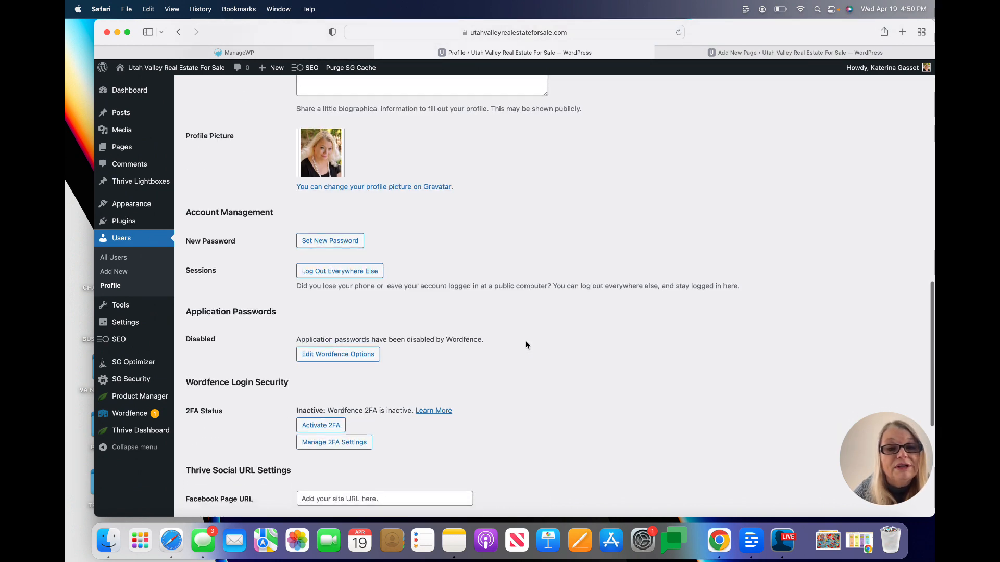
{"action": "scroll", "coordinate": [526, 346], "scroll_direction": "up", "scroll_amount": 4}
{"action": "scroll", "coordinate": [526, 345], "scroll_direction": "down", "scroll_amount": 4}
{"action": "left_click", "coordinate": [220, 471]}
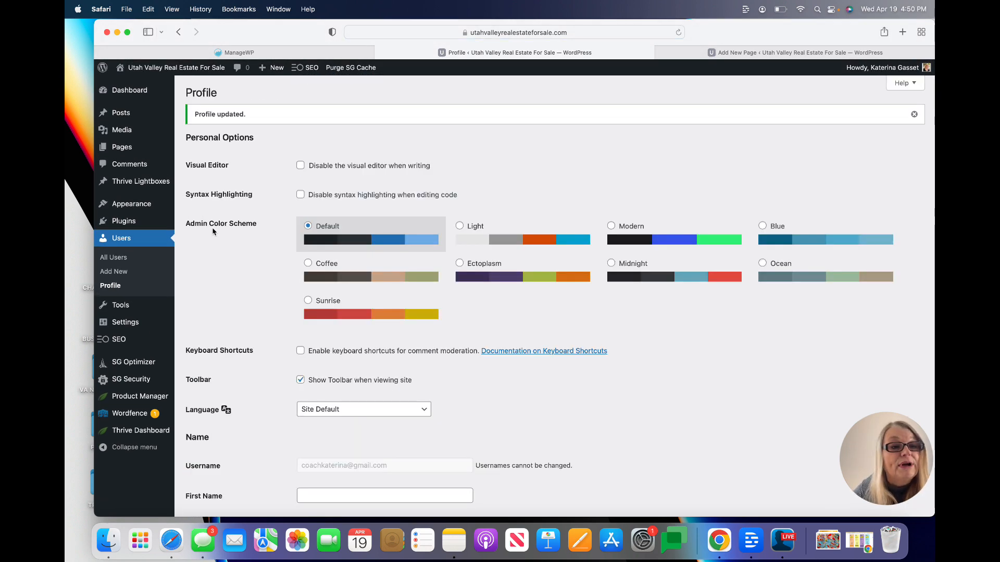
Go back to All Pages, listing About, BLOG, Home, Testimonials and draft Privacy Policy
{"action": "mouse_move", "coordinate": [161, 148]}
{"action": "left_click", "coordinate": [200, 150]}
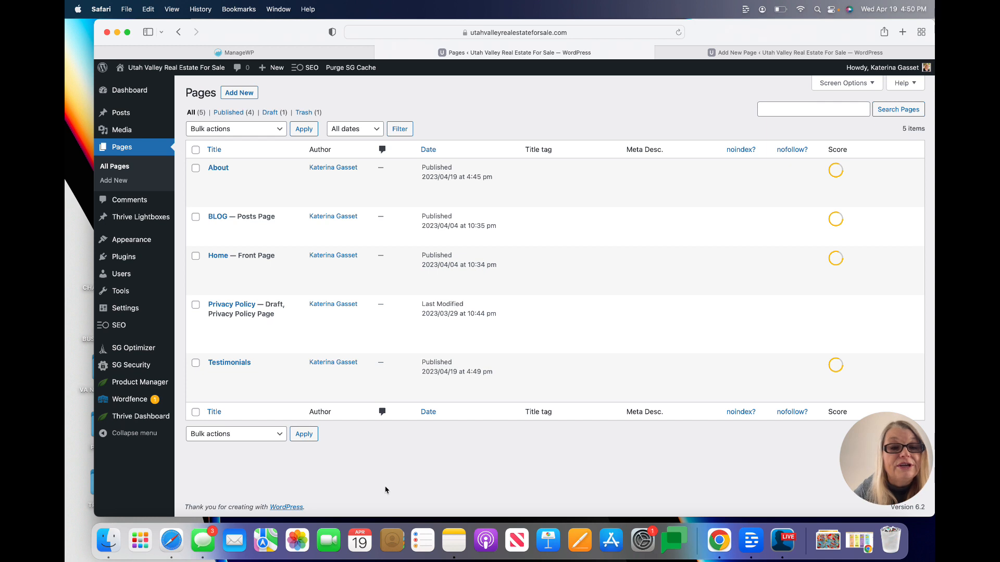
{"action": "mouse_move", "coordinate": [254, 189]}
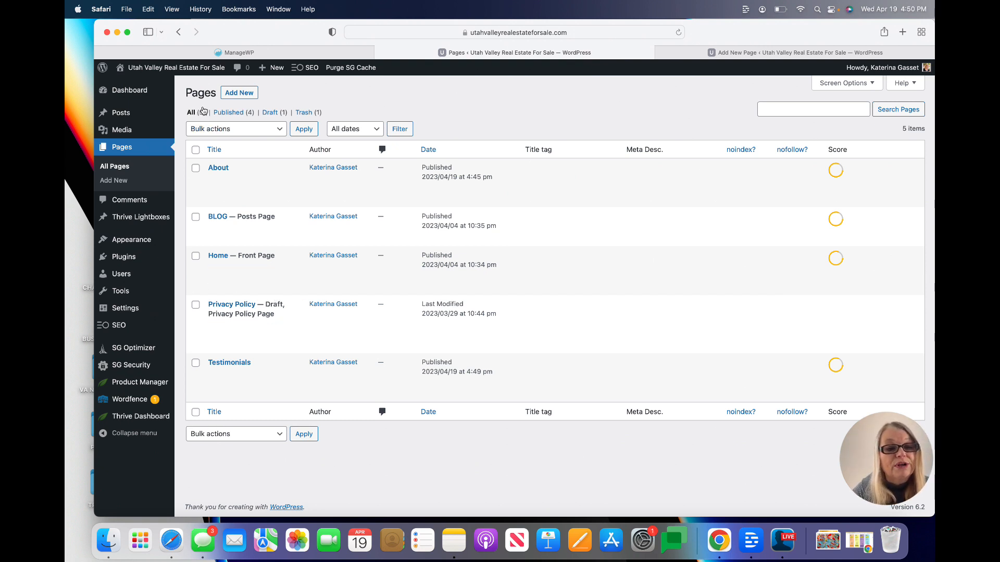
{"action": "left_click", "coordinate": [245, 93]}
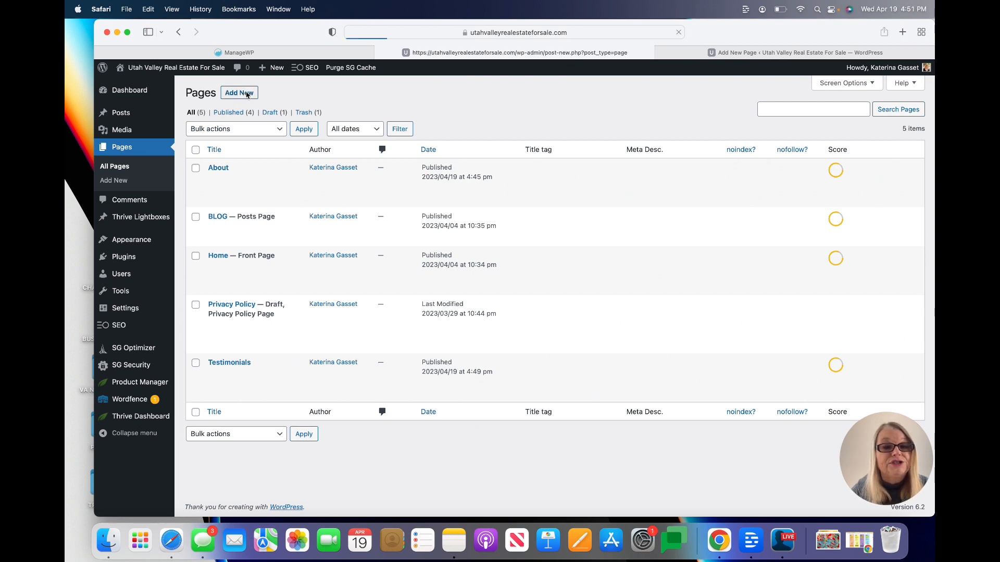
Publish a new page titled CONTACT, then switch to the ManageWP dashboard tab
{"action": "type", "text": "CONT"}
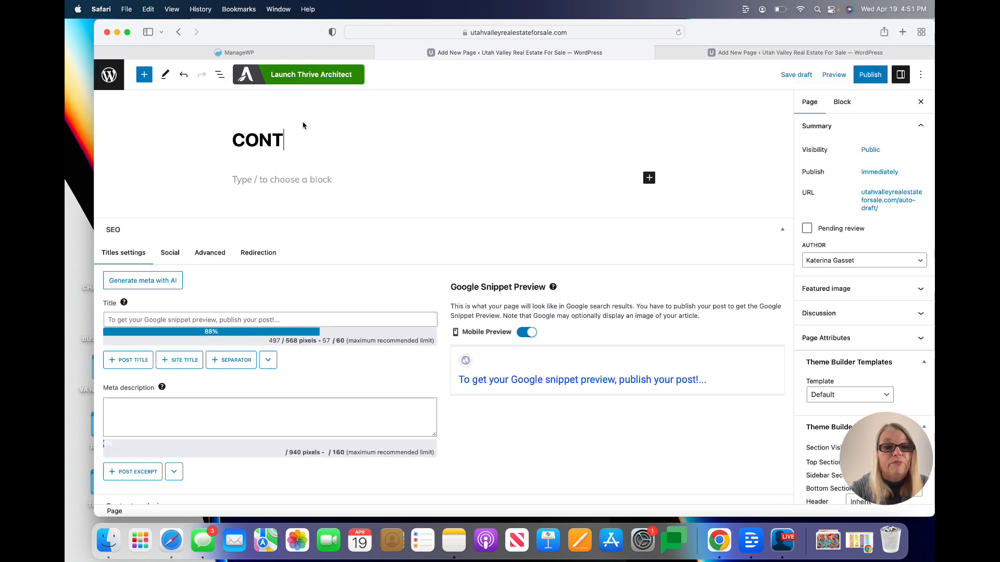
{"action": "type", "text": "ACT"}
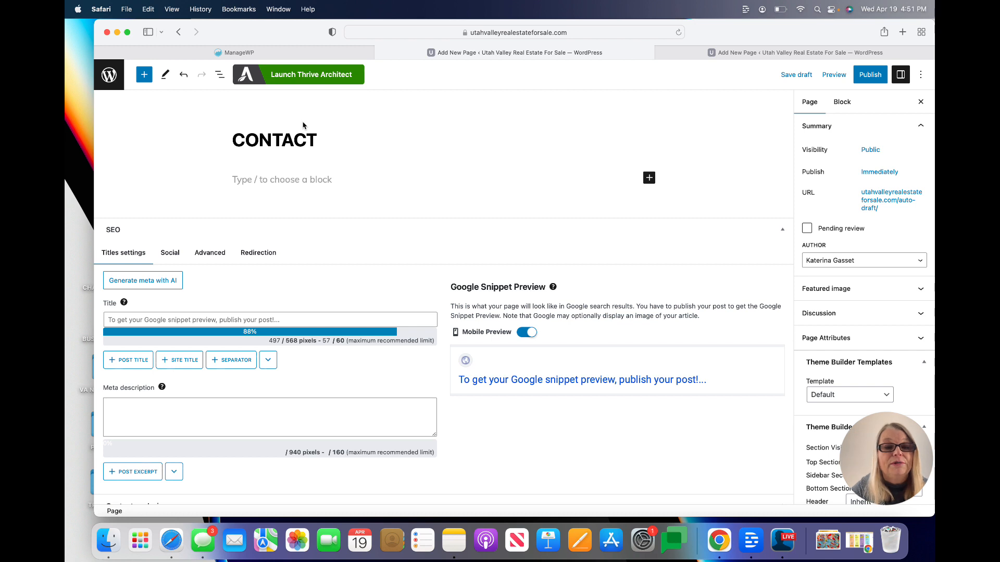
{"action": "left_click", "coordinate": [870, 74]}
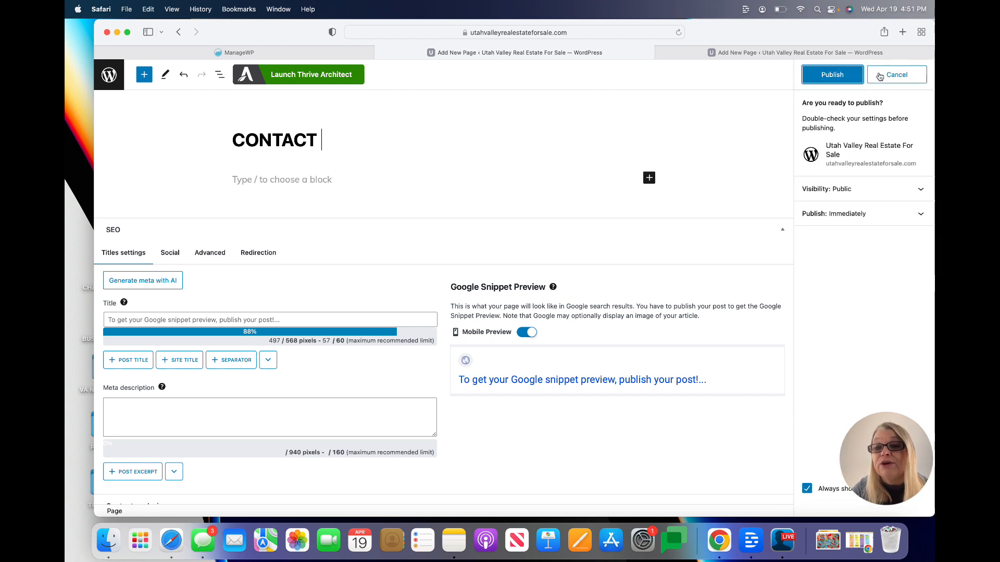
{"action": "left_click", "coordinate": [821, 78]}
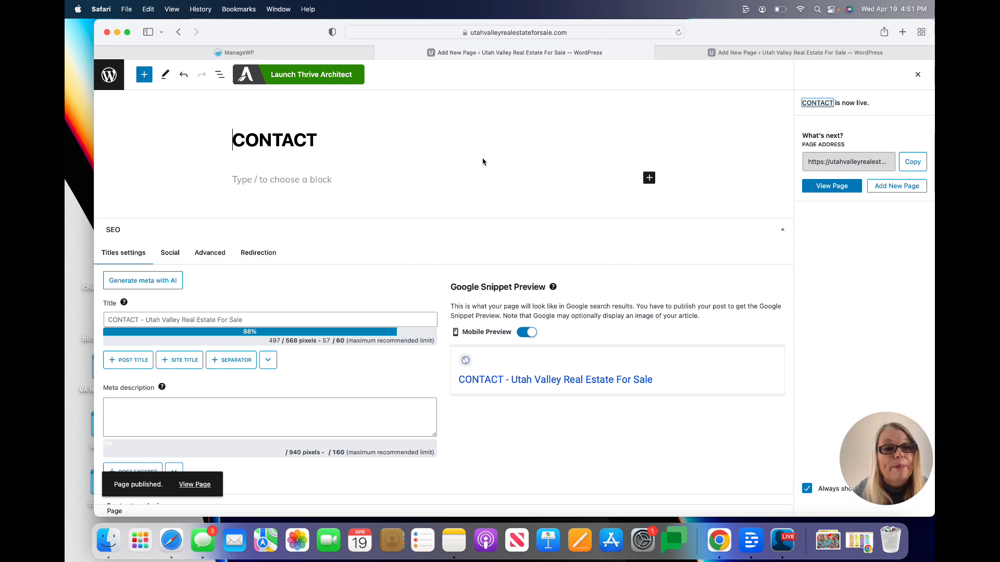
{"action": "left_click", "coordinate": [391, 153]}
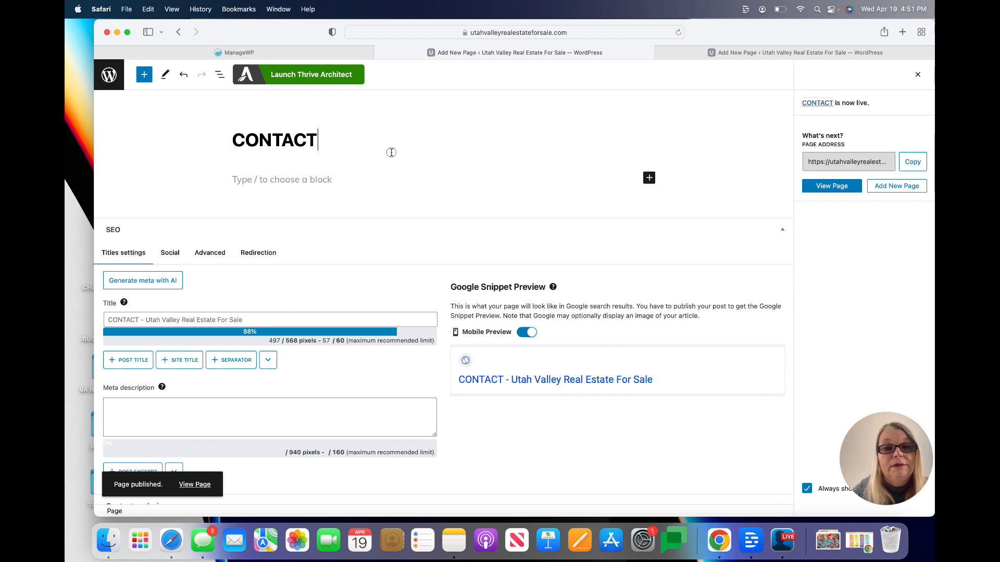
{"action": "left_click", "coordinate": [333, 53]}
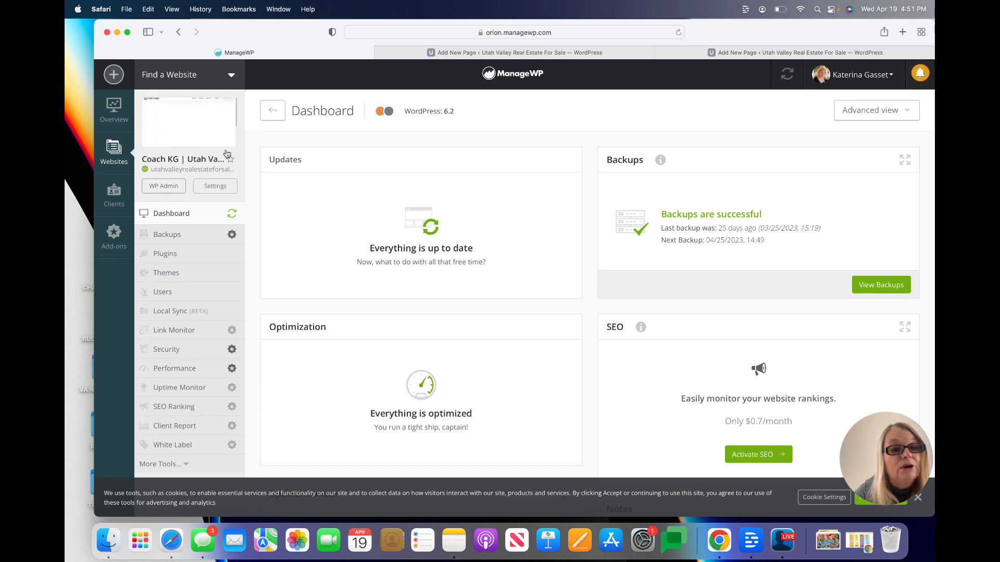
Open the site's WP Admin from ManageWP and list all six pages, including CONTACT
{"action": "left_click", "coordinate": [172, 186]}
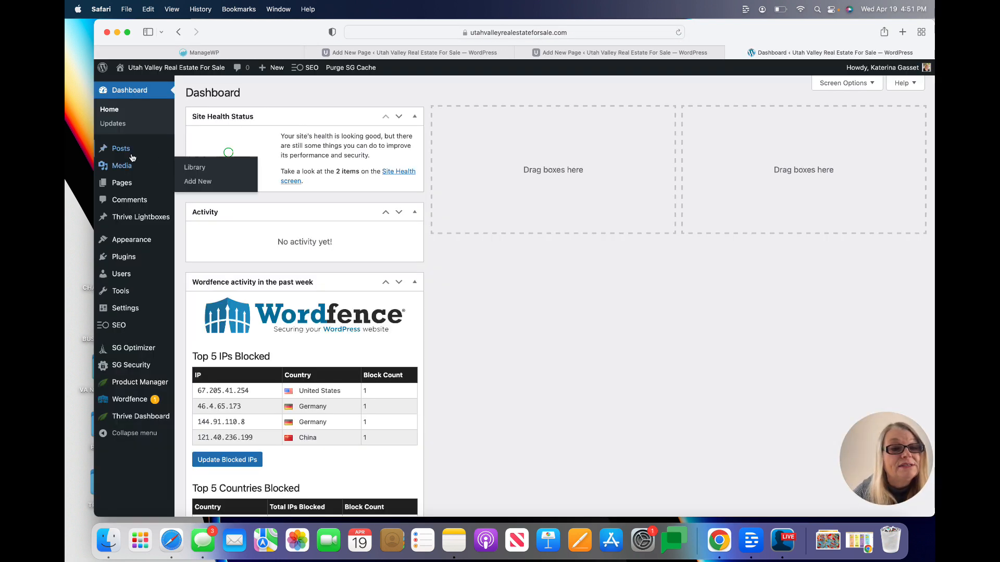
{"action": "mouse_move", "coordinate": [131, 184]}
{"action": "left_click", "coordinate": [197, 184]}
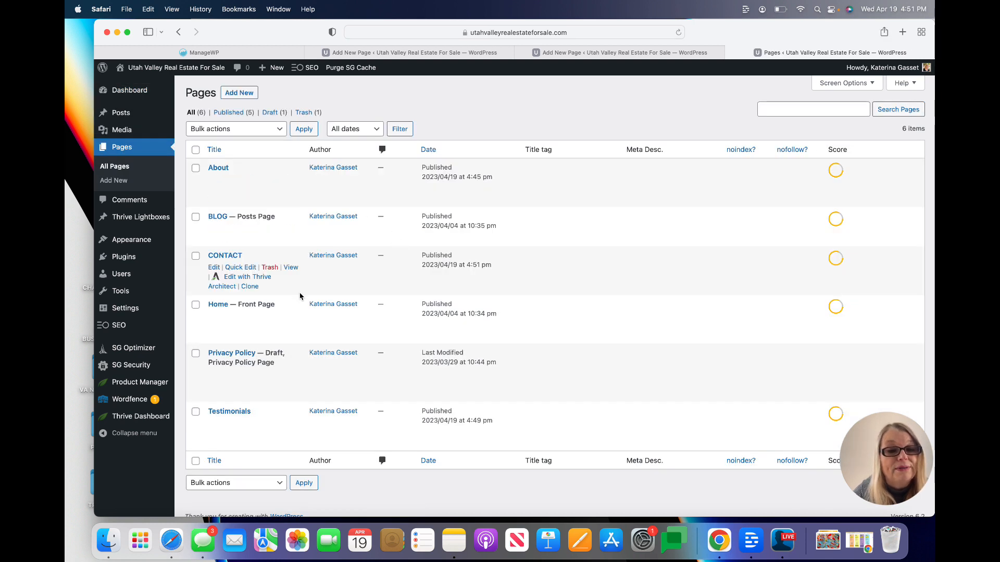
Quick-edit the About and Home pages to the uppercase titles ABOUT and HOME
{"action": "scroll", "coordinate": [302, 291], "scroll_direction": "down", "scroll_amount": 2}
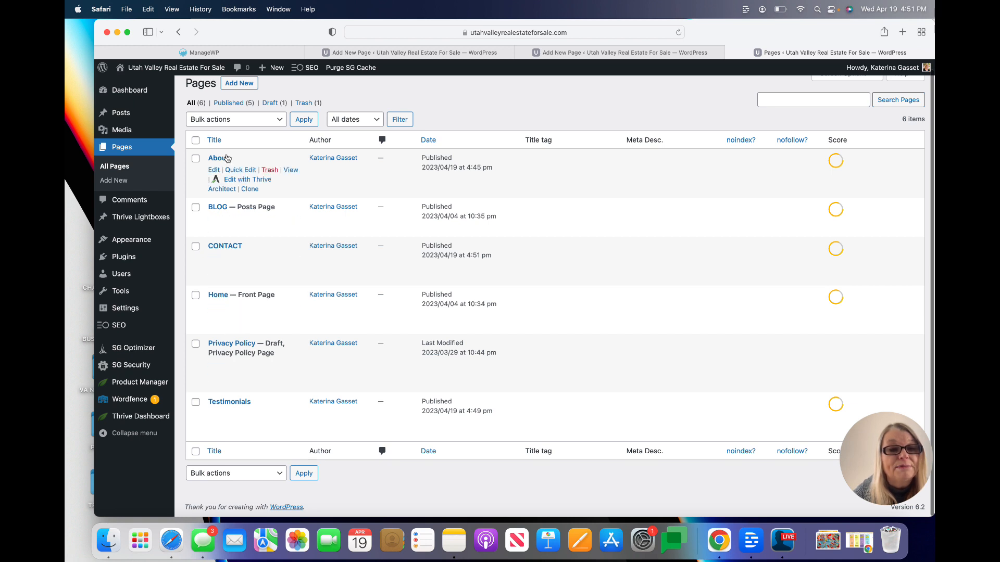
{"action": "left_click", "coordinate": [236, 170]}
{"action": "key", "text": "BackSpace"}
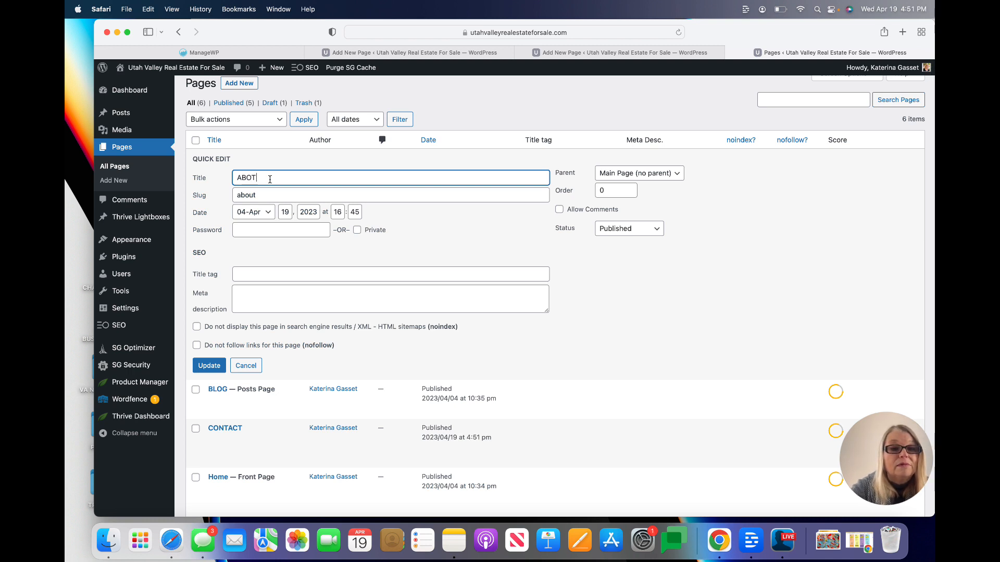
{"action": "left_click", "coordinate": [209, 365]}
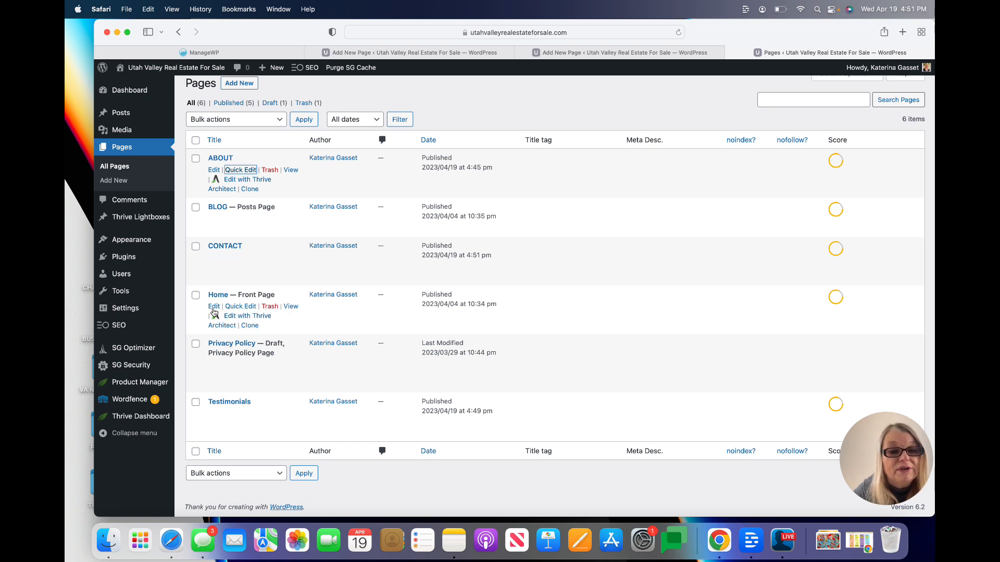
{"action": "left_click", "coordinate": [234, 308]}
{"action": "type", "text": "HOME"}
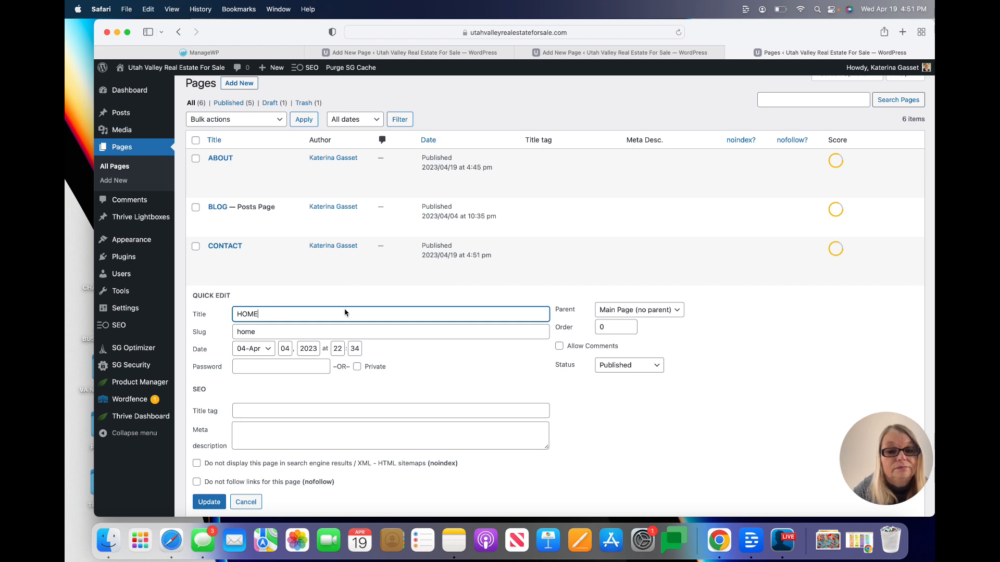
{"action": "left_click", "coordinate": [209, 502]}
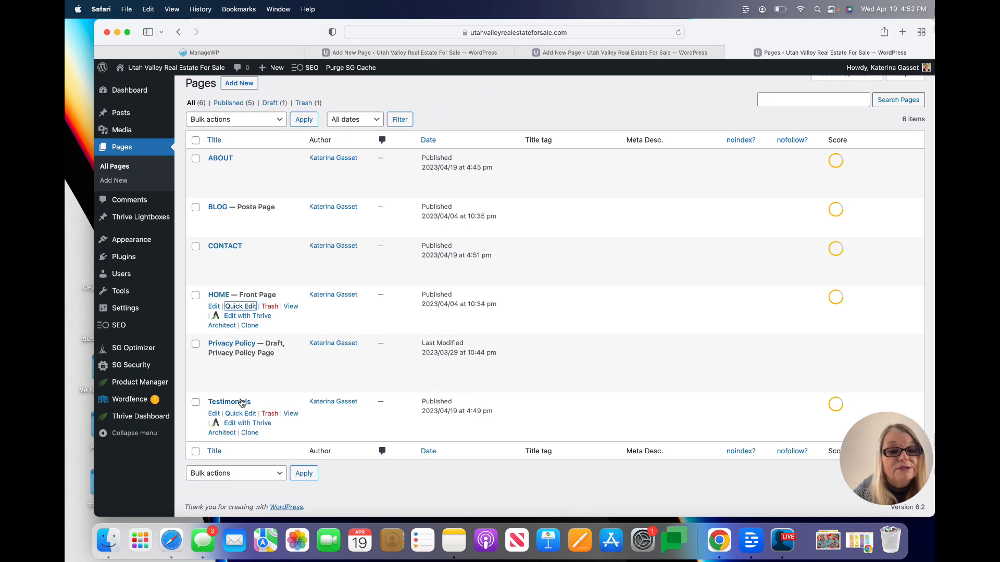
Quick-edit the Testimonials page title to uppercase TESTIMONIALS
{"action": "left_click", "coordinate": [237, 415]}
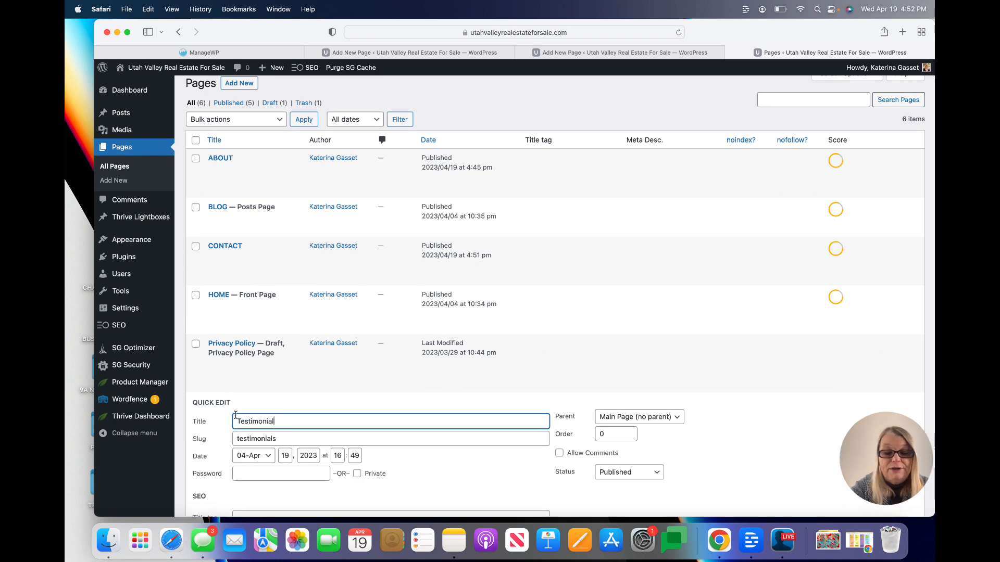
{"action": "type", "text": "TEs"}
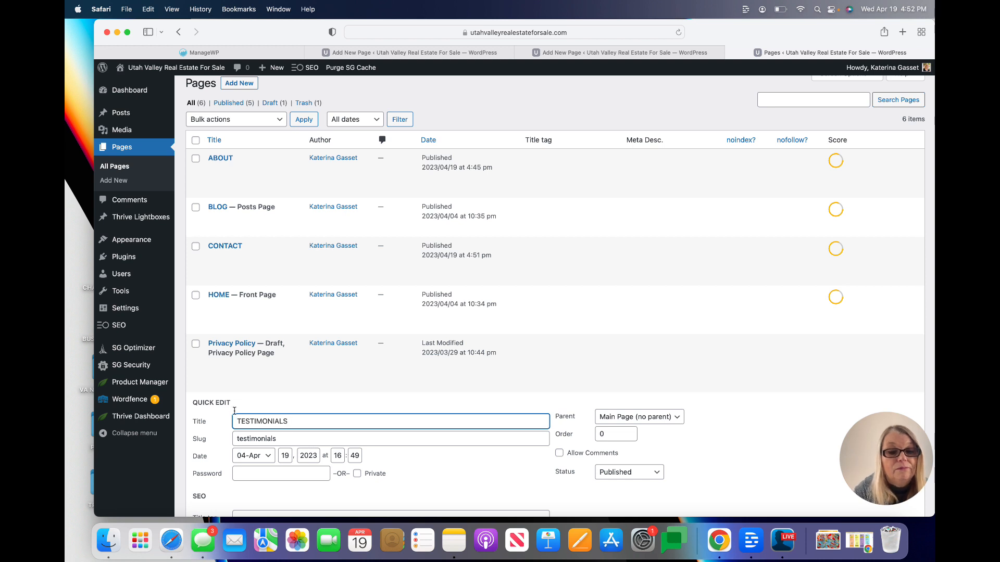
{"action": "scroll", "coordinate": [244, 433], "scroll_direction": "down", "scroll_amount": 2}
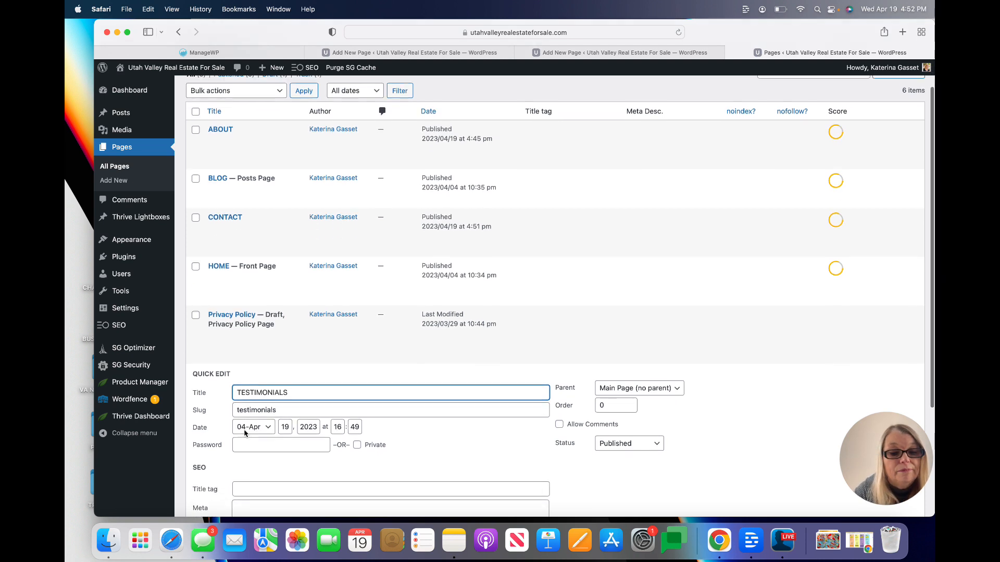
{"action": "scroll", "coordinate": [243, 441], "scroll_direction": "down", "scroll_amount": 4}
{"action": "left_click", "coordinate": [209, 467]}
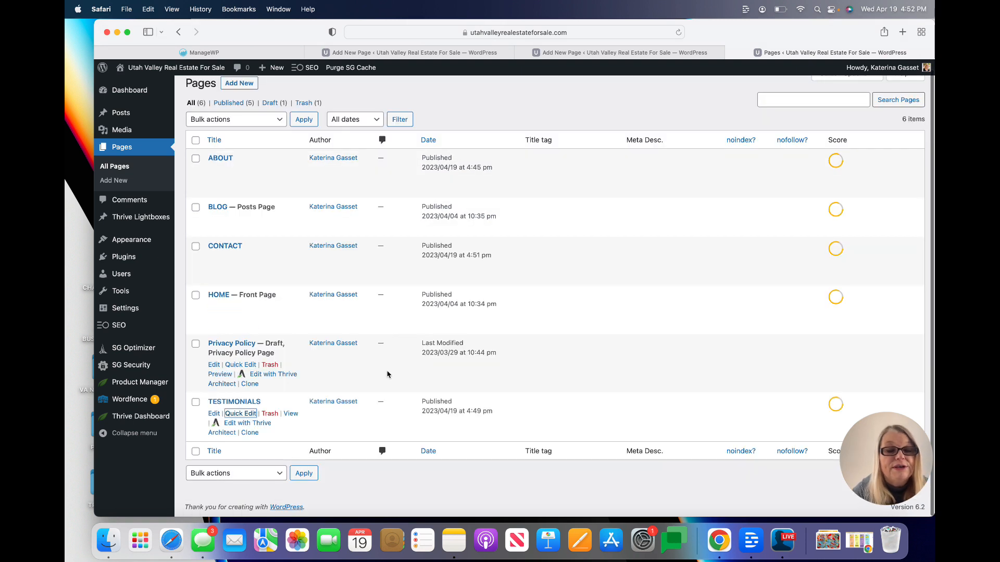
{"action": "scroll", "coordinate": [388, 374], "scroll_direction": "down", "scroll_amount": 1}
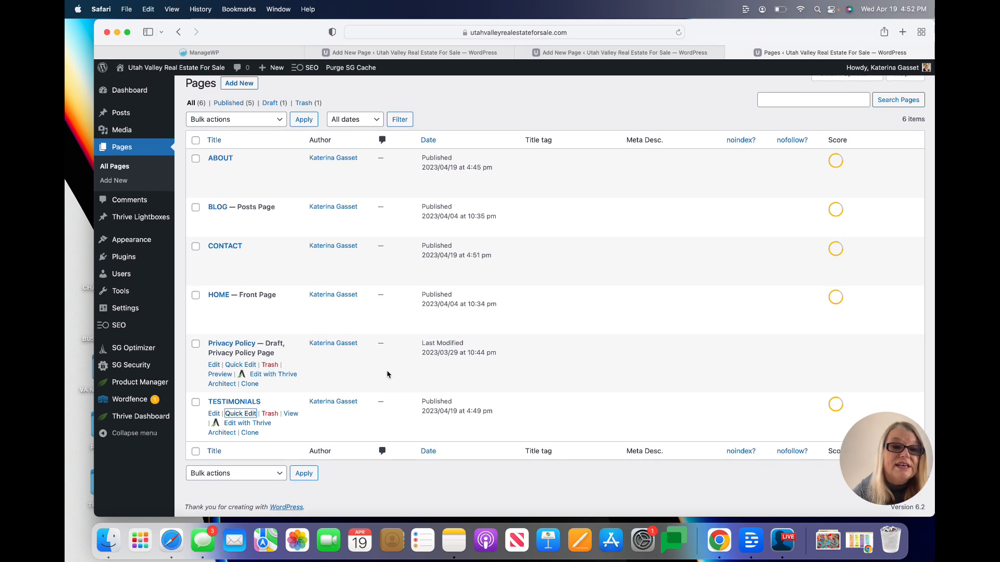
{"action": "scroll", "coordinate": [388, 374], "scroll_direction": "down", "scroll_amount": 2}
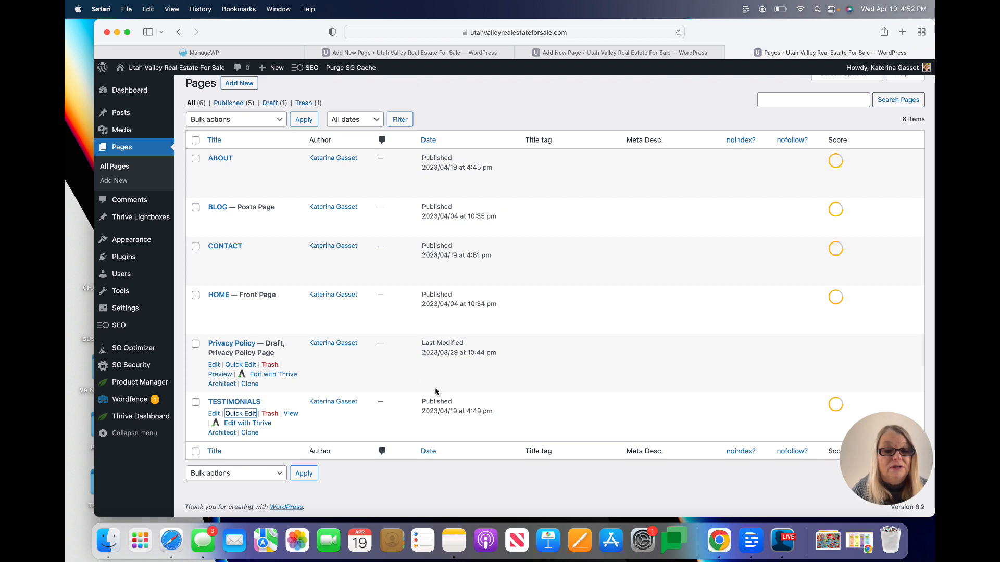
Return to the Safari tab with the live CONTACT page editor, leaving a blank tab open
{"action": "left_click", "coordinate": [903, 31]}
{"action": "type", "text": "testimonials"}
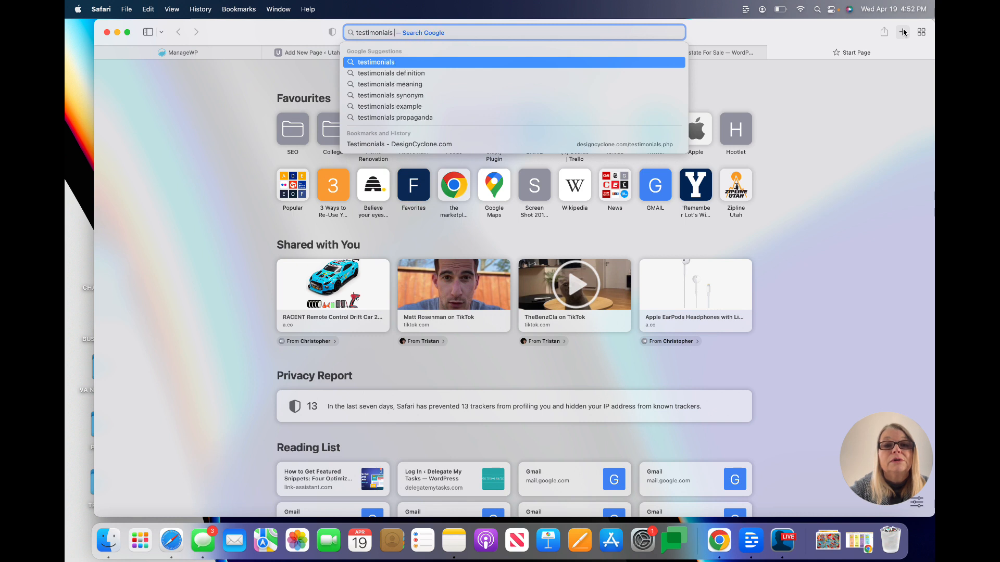
{"action": "key", "text": "BackSpace"}
{"action": "key", "text": "BackSpace"}
{"action": "key", "text": "BackSpace"}
{"action": "key", "text": "BackSpace"}
{"action": "key", "text": "BackSpace"}
{"action": "key", "text": "BackSpace"}
{"action": "key", "text": "BackSpace"}
{"action": "key", "text": "BackSpace"}
{"action": "key", "text": "BackSpace"}
{"action": "key", "text": "BackSpace"}
{"action": "key", "text": "BackSpace"}
{"action": "key", "text": "BackSpace"}
{"action": "key", "text": "BackSpace"}
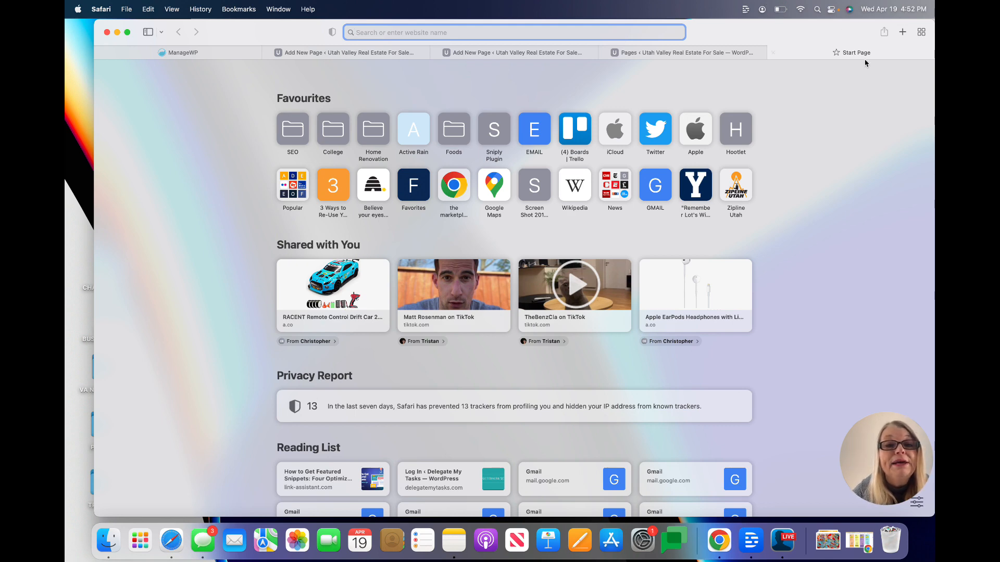
{"action": "left_click", "coordinate": [408, 52]}
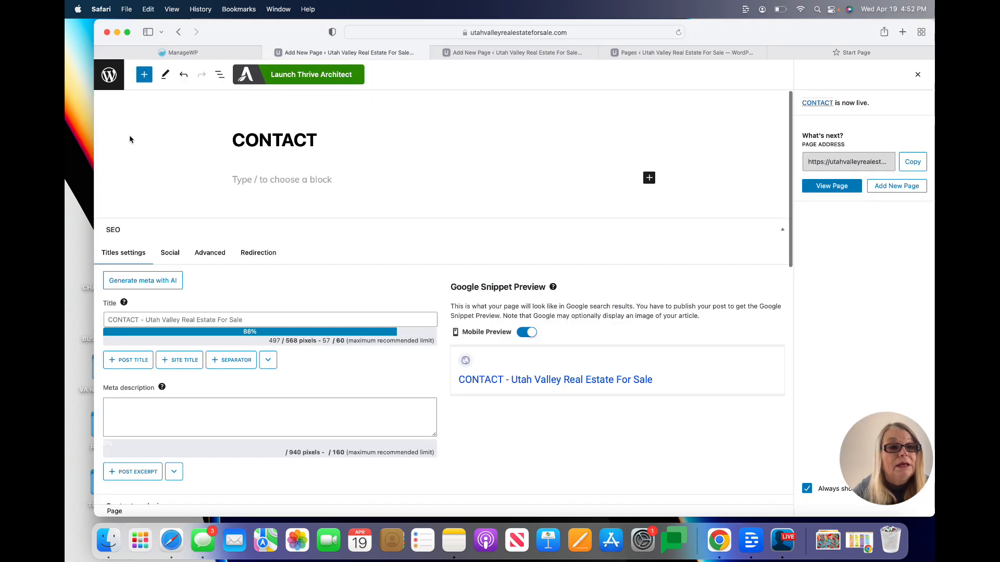
Exit the CONTACT editor and reload the Pages list to show all six current pages
{"action": "left_click", "coordinate": [120, 77]}
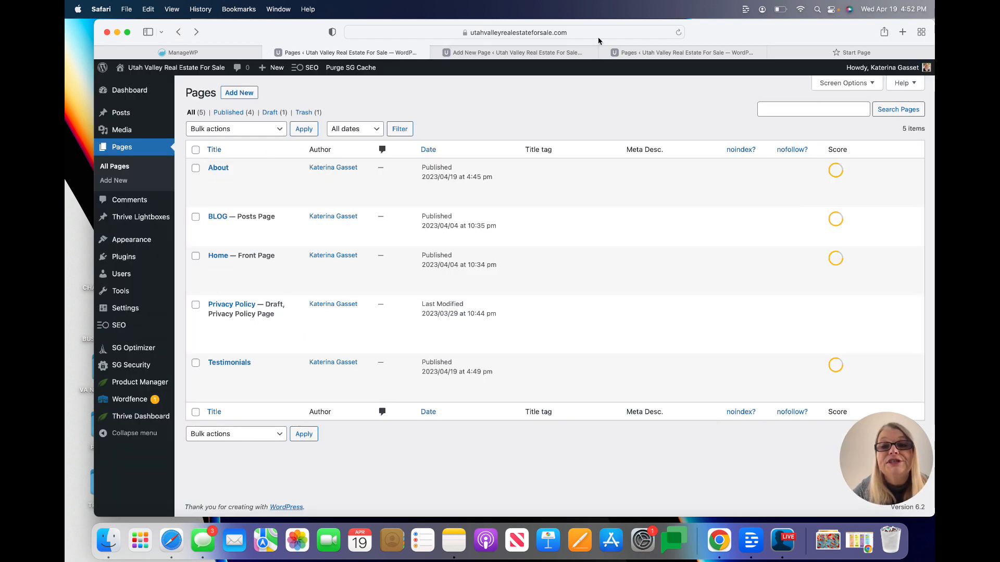
{"action": "left_click", "coordinate": [678, 32]}
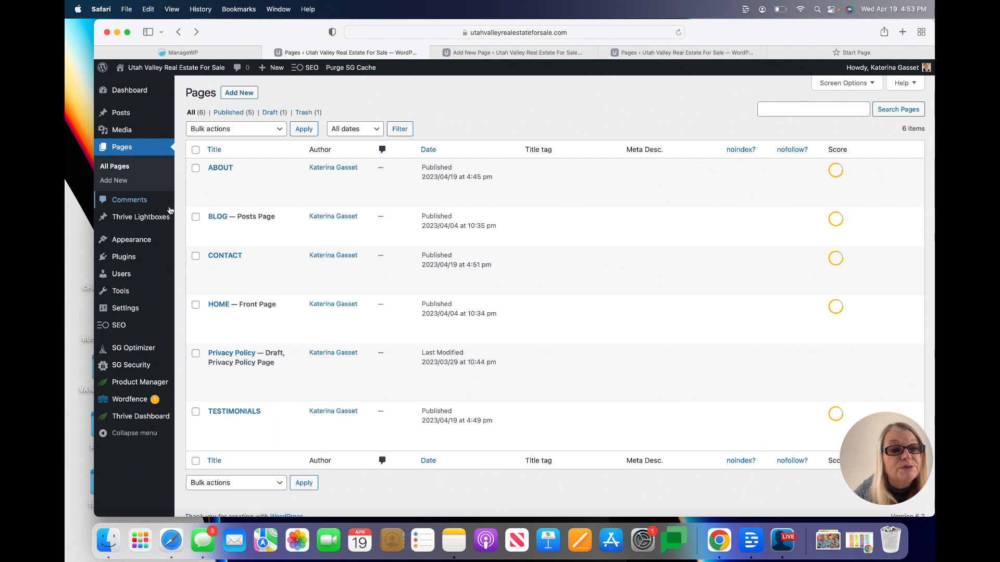
Publish a new page titled DISCLAIMERS and go back to the pages list
{"action": "left_click", "coordinate": [251, 94]}
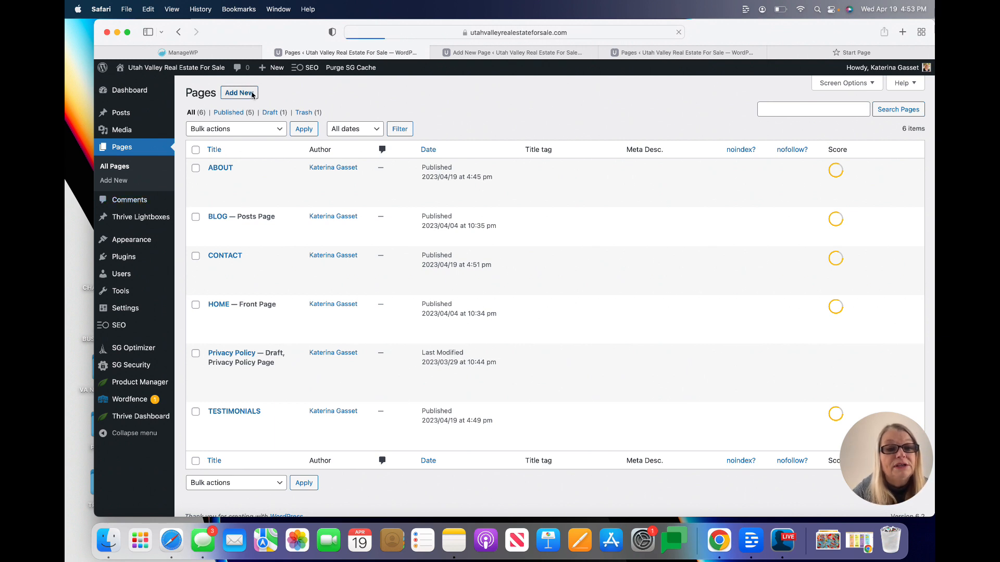
{"action": "type", "text": "DISCL"}
{"action": "key", "text": "BackSpace"}
{"action": "type", "text": "CLAIMERS"}
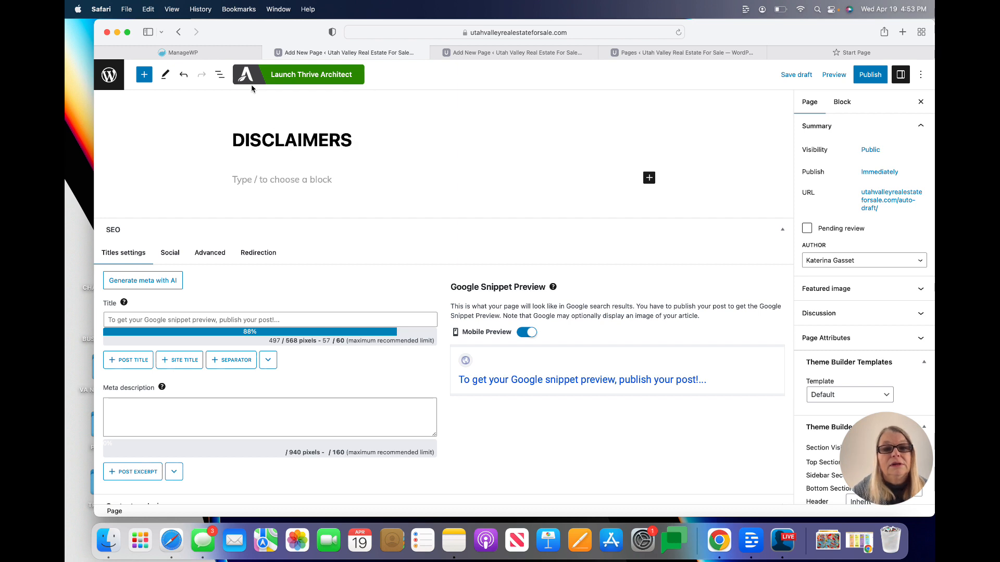
{"action": "left_click", "coordinate": [870, 76]}
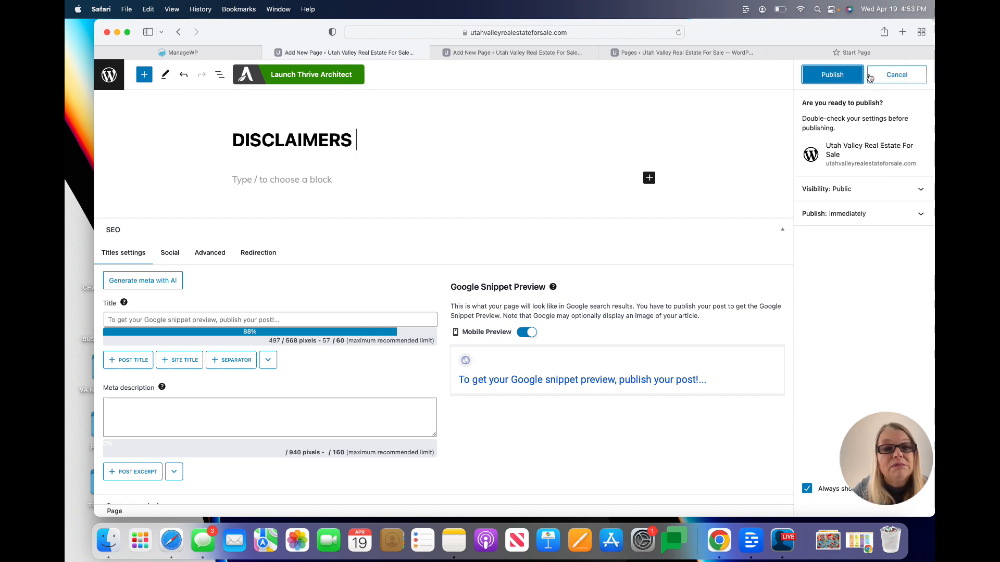
{"action": "left_click", "coordinate": [848, 75]}
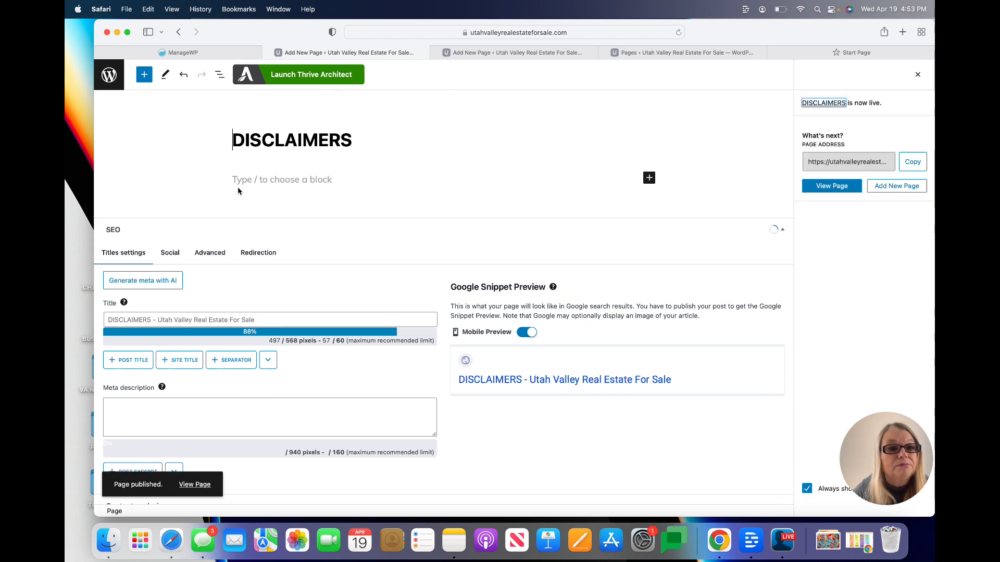
{"action": "left_click", "coordinate": [180, 33]}
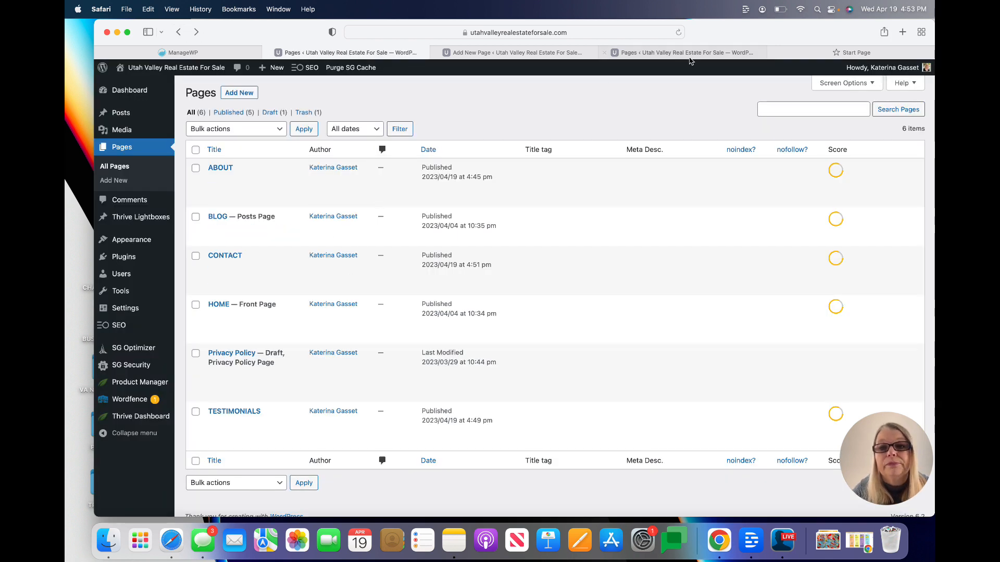
Set DISCLAIMERS' parent page to CONTACT with order 1, update it, and return to the list
{"action": "left_click", "coordinate": [679, 32]}
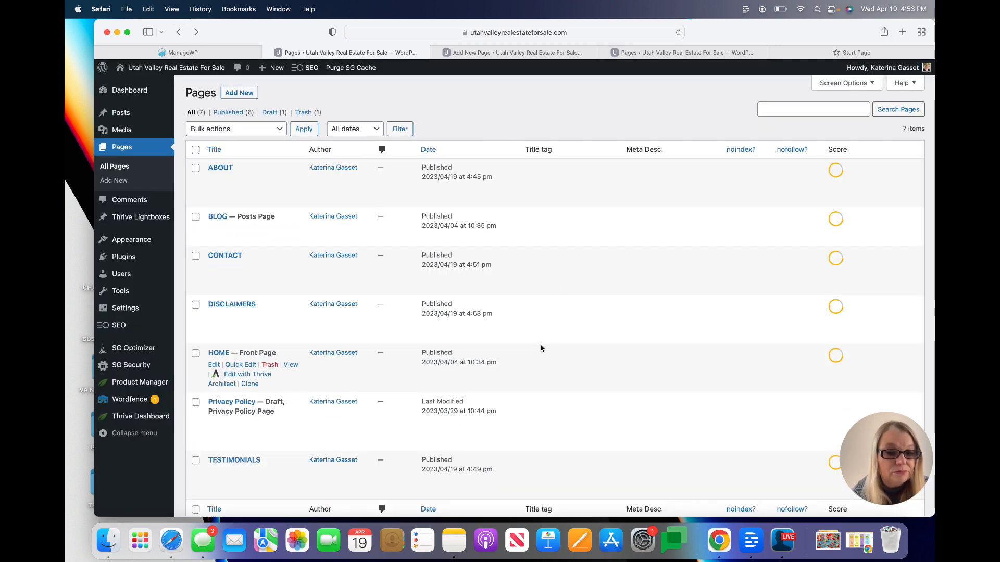
{"action": "scroll", "coordinate": [541, 348], "scroll_direction": "down", "scroll_amount": 2}
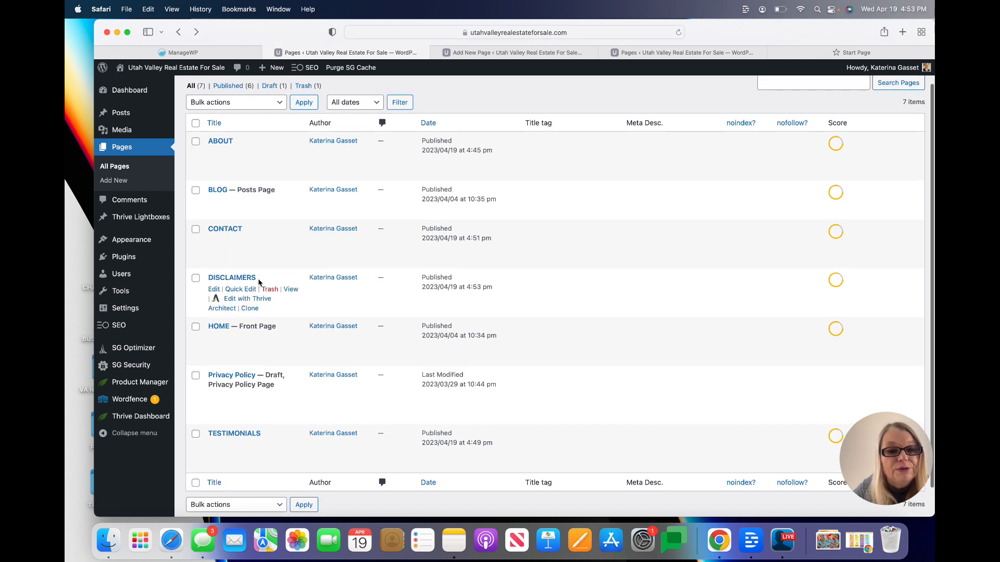
{"action": "left_click", "coordinate": [215, 289]}
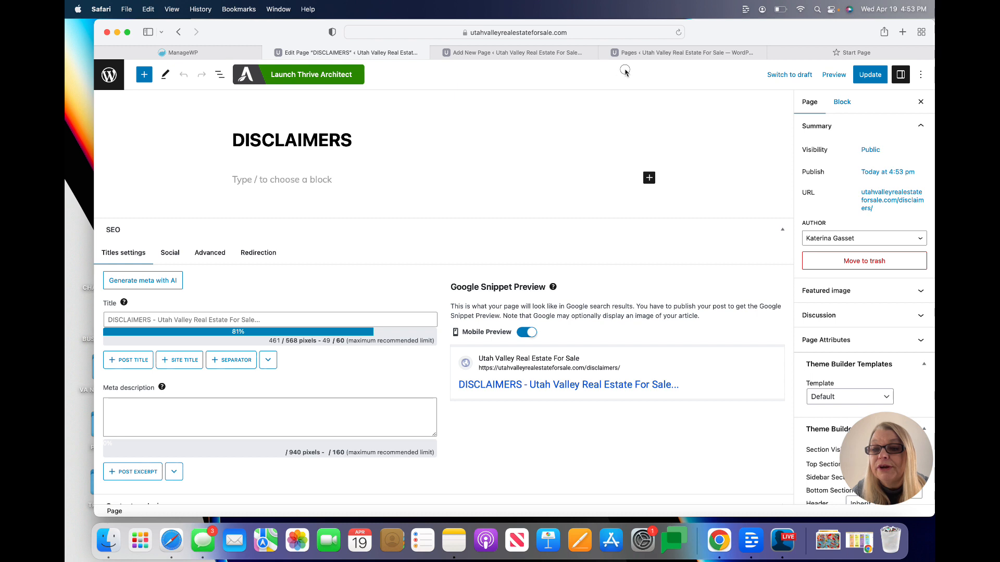
{"action": "scroll", "coordinate": [870, 292], "scroll_direction": "down", "scroll_amount": 3}
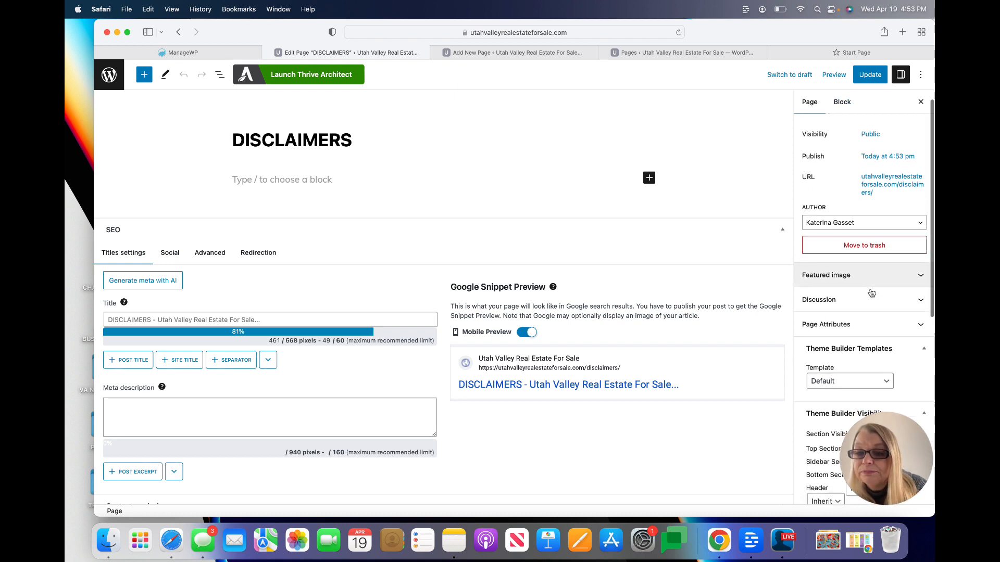
{"action": "left_click", "coordinate": [860, 266]}
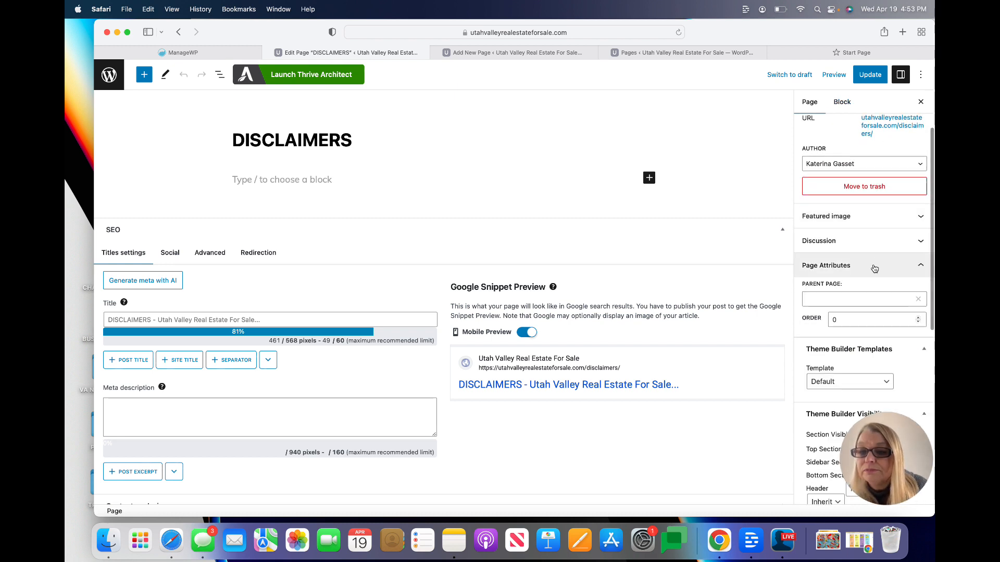
{"action": "left_click", "coordinate": [855, 300]}
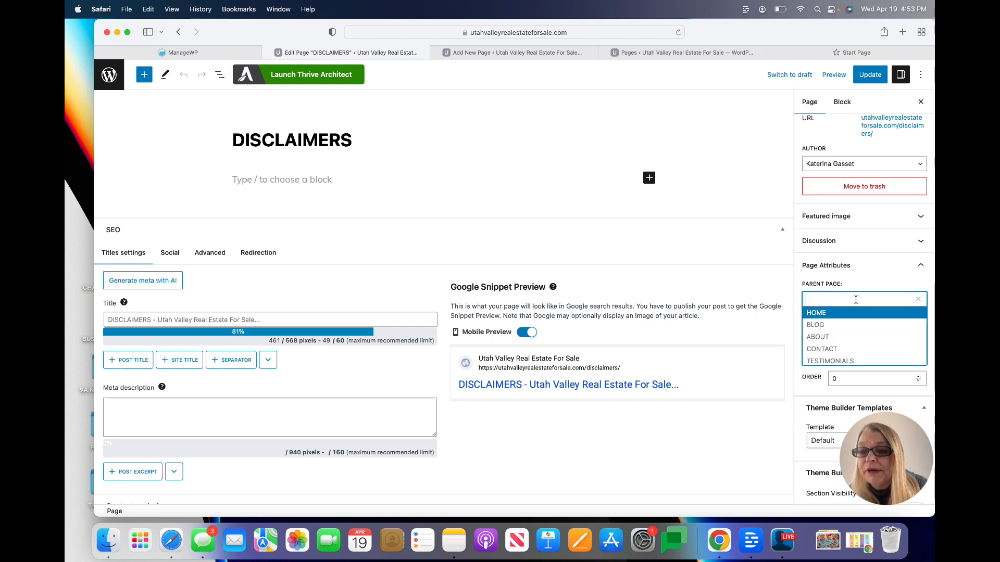
{"action": "left_click", "coordinate": [849, 349]}
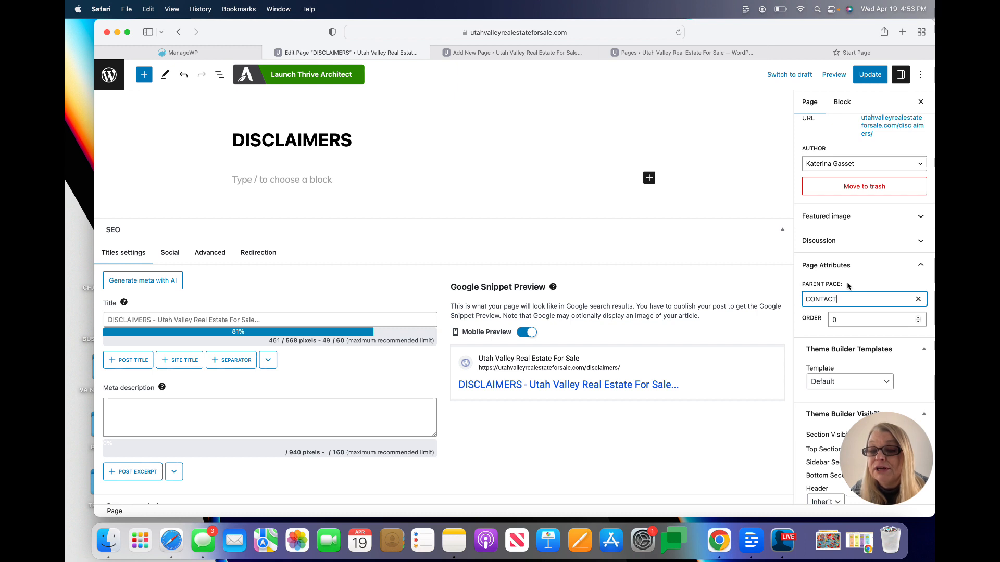
{"action": "left_click", "coordinate": [840, 319]}
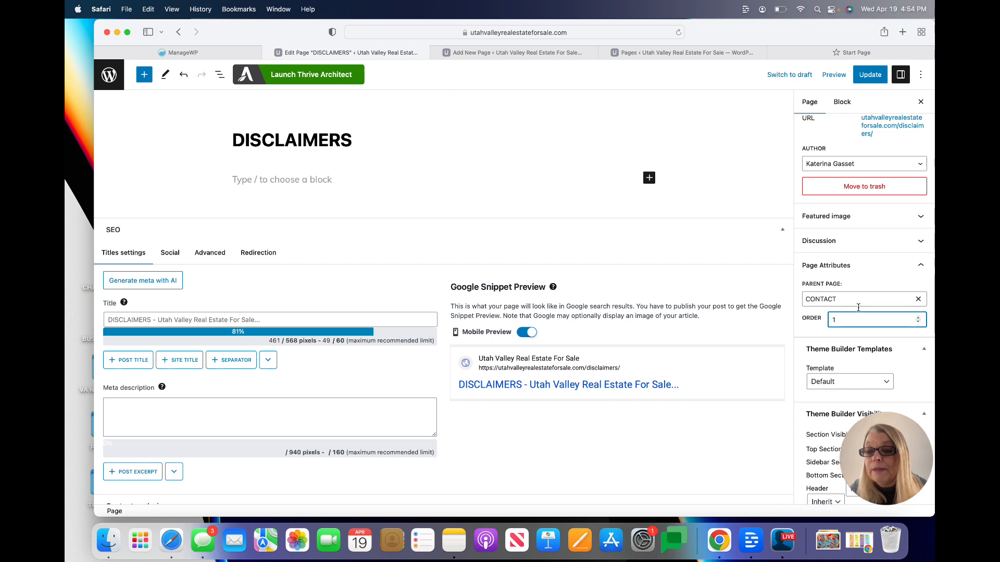
{"action": "left_click", "coordinate": [870, 75]}
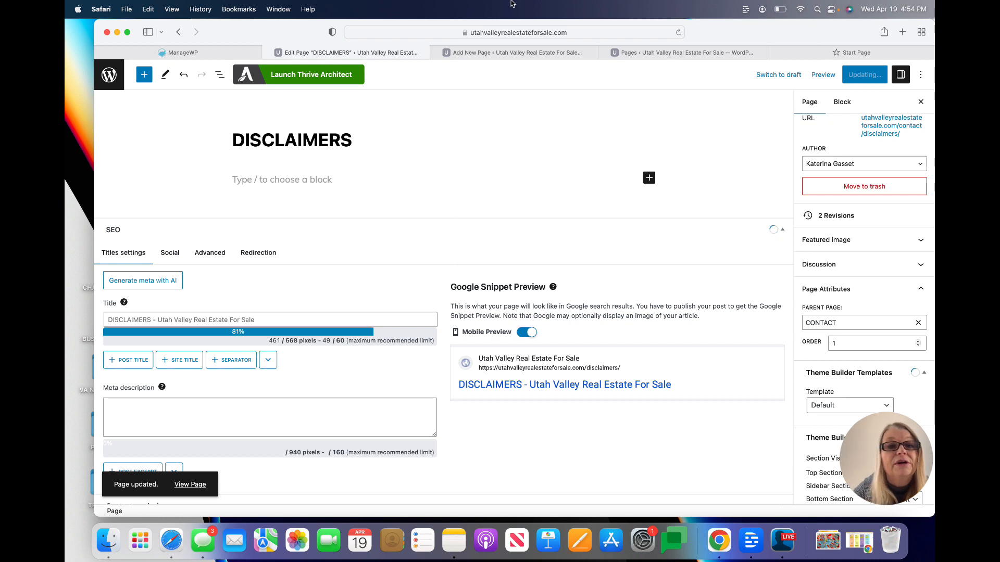
{"action": "left_click", "coordinate": [180, 31]}
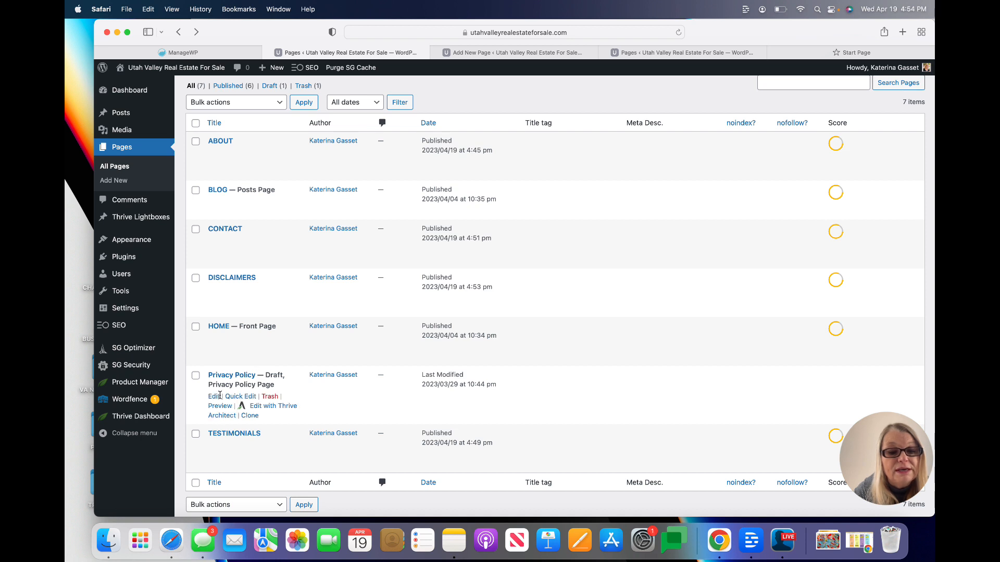
Open Privacy Policy for editing, keeping its page template as Default
{"action": "left_click", "coordinate": [214, 397]}
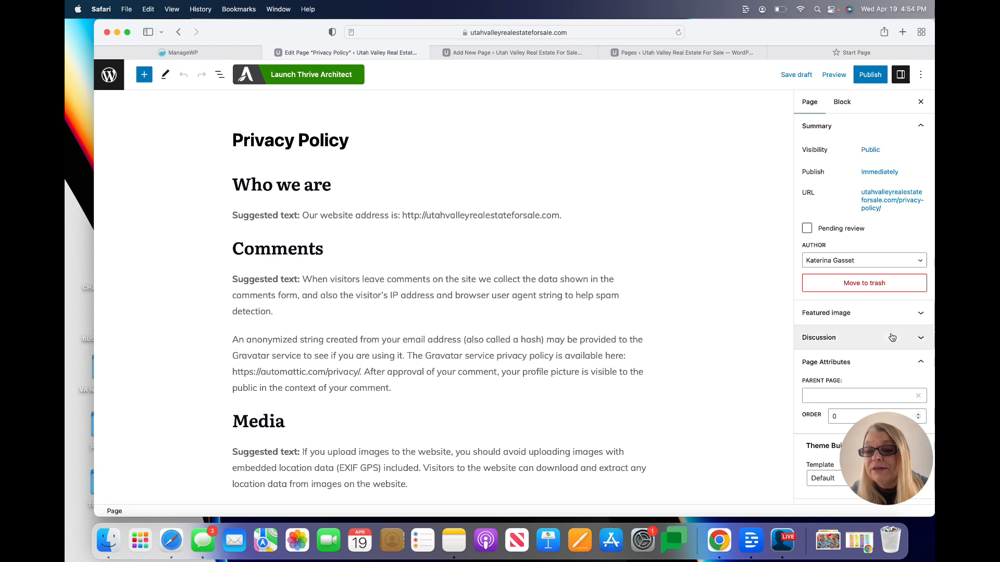
{"action": "scroll", "coordinate": [906, 334], "scroll_direction": "down", "scroll_amount": 3}
{"action": "left_click", "coordinate": [913, 302]}
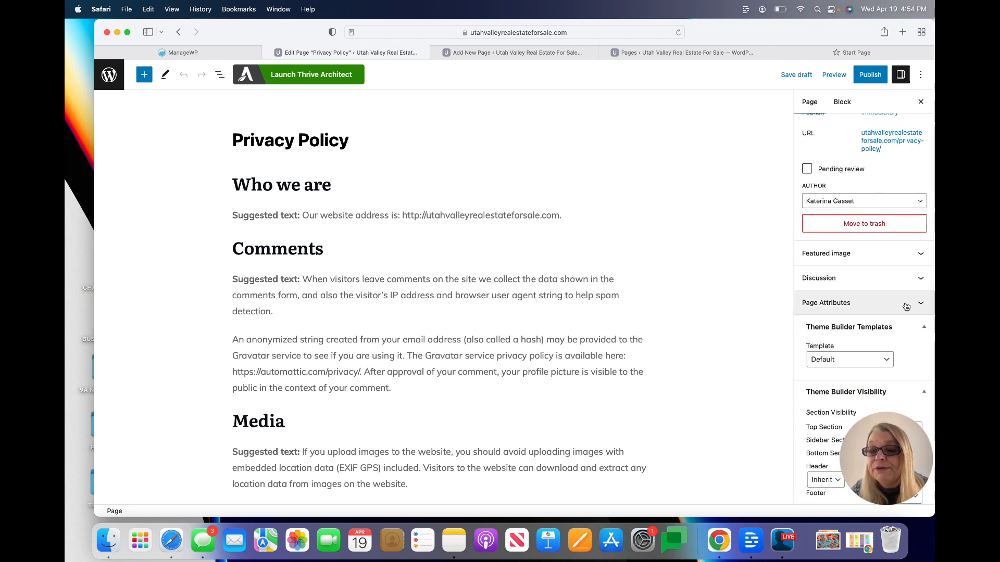
{"action": "left_click", "coordinate": [872, 360]}
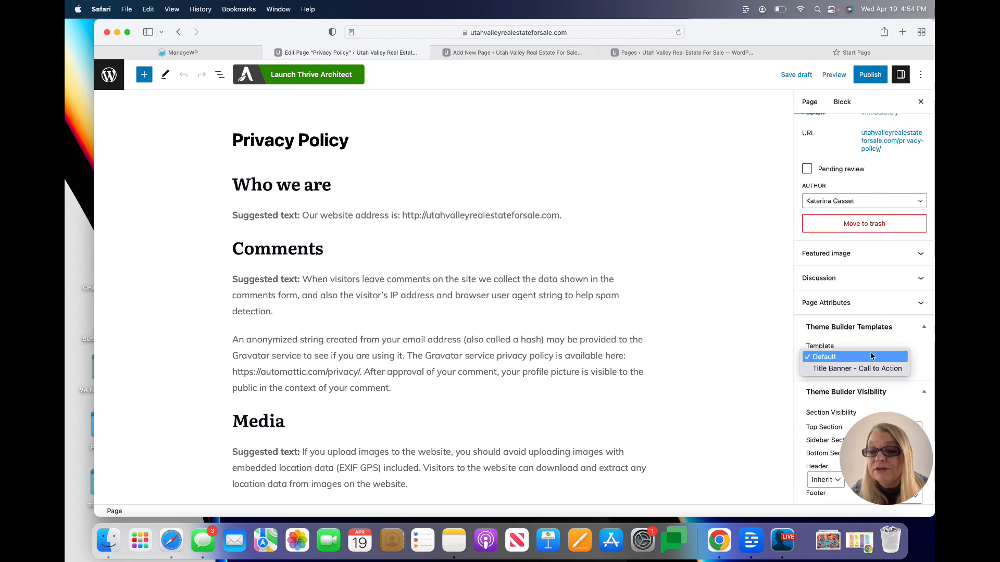
{"action": "left_click", "coordinate": [741, 323]}
{"action": "scroll", "coordinate": [752, 320], "scroll_direction": "down", "scroll_amount": 1}
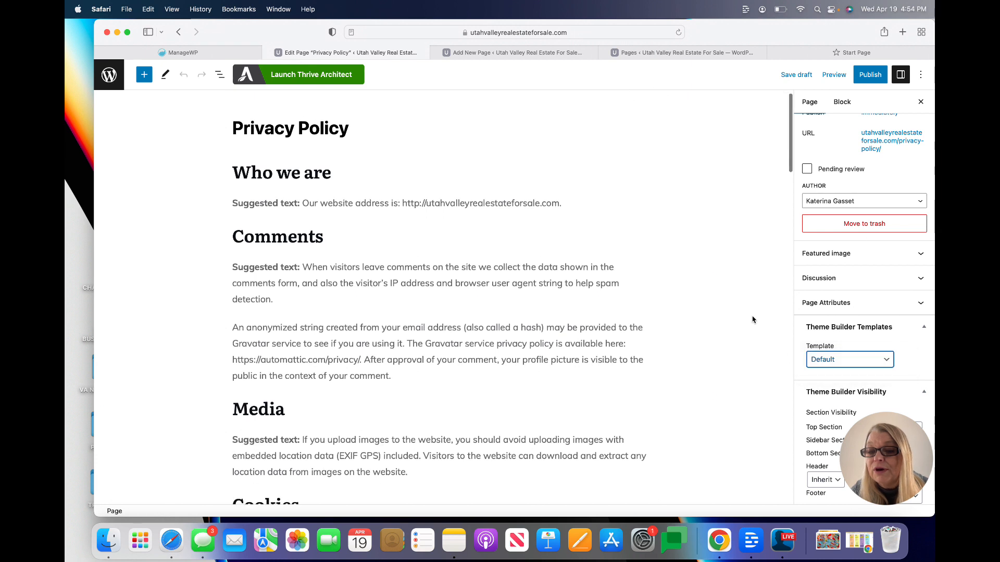
{"action": "scroll", "coordinate": [753, 320], "scroll_direction": "up", "scroll_amount": 1}
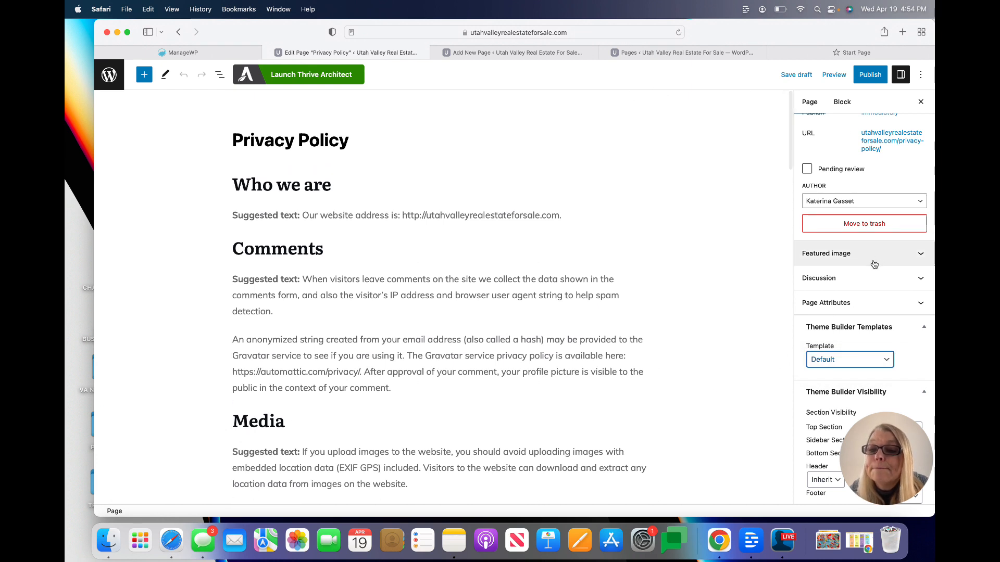
Give Privacy Policy parent page CONTACT and order 2, publish it, and return to the list
{"action": "left_click", "coordinate": [855, 304]}
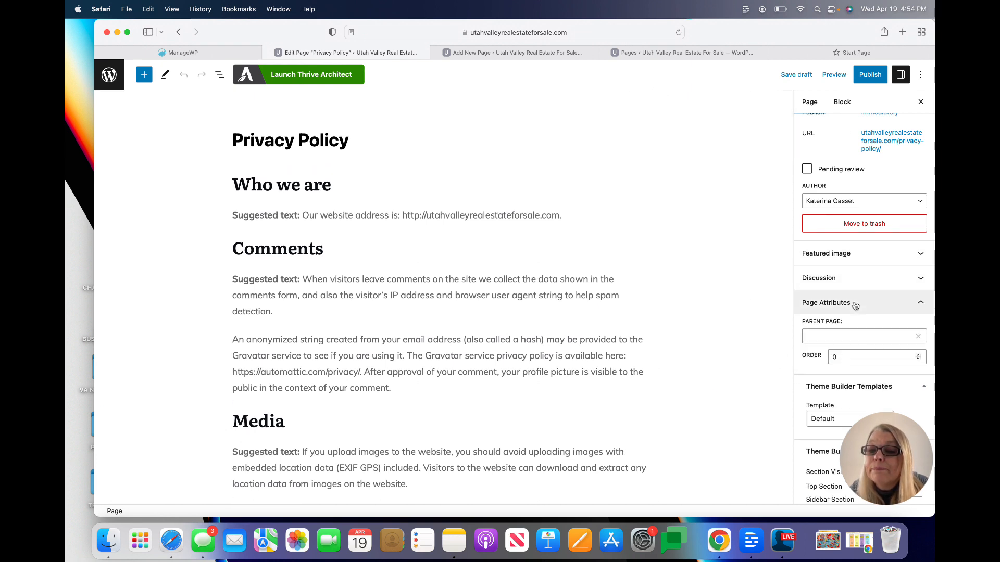
{"action": "left_click", "coordinate": [846, 335]}
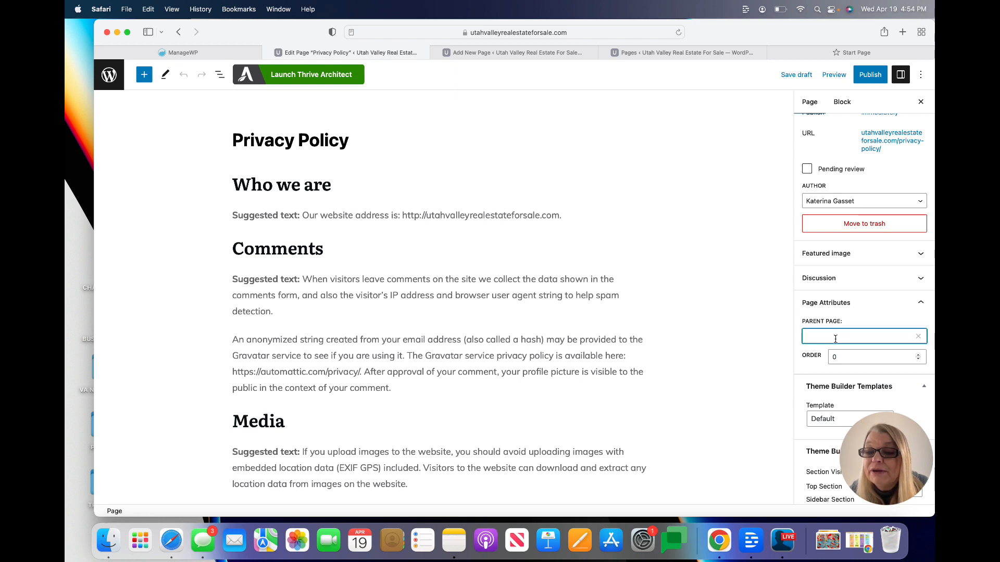
{"action": "left_click", "coordinate": [840, 387]}
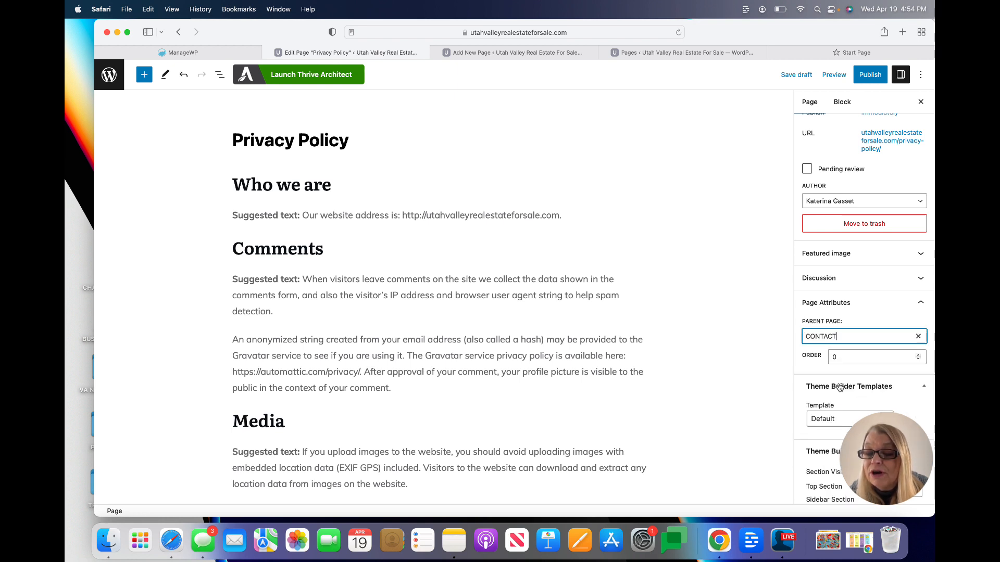
{"action": "left_click", "coordinate": [841, 358]}
{"action": "key", "text": "BackSpace"}
{"action": "type", "text": "2"}
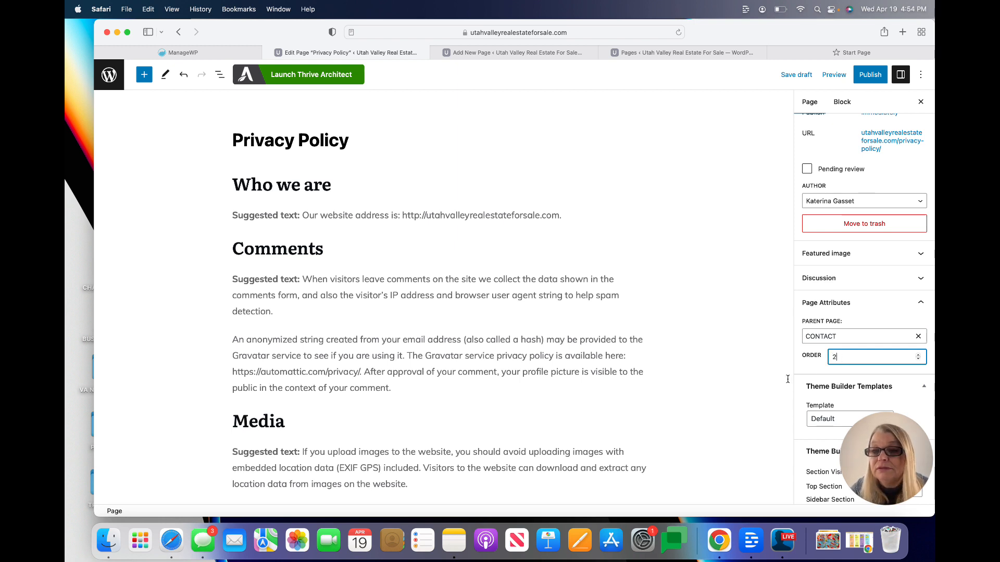
{"action": "left_click", "coordinate": [870, 74]}
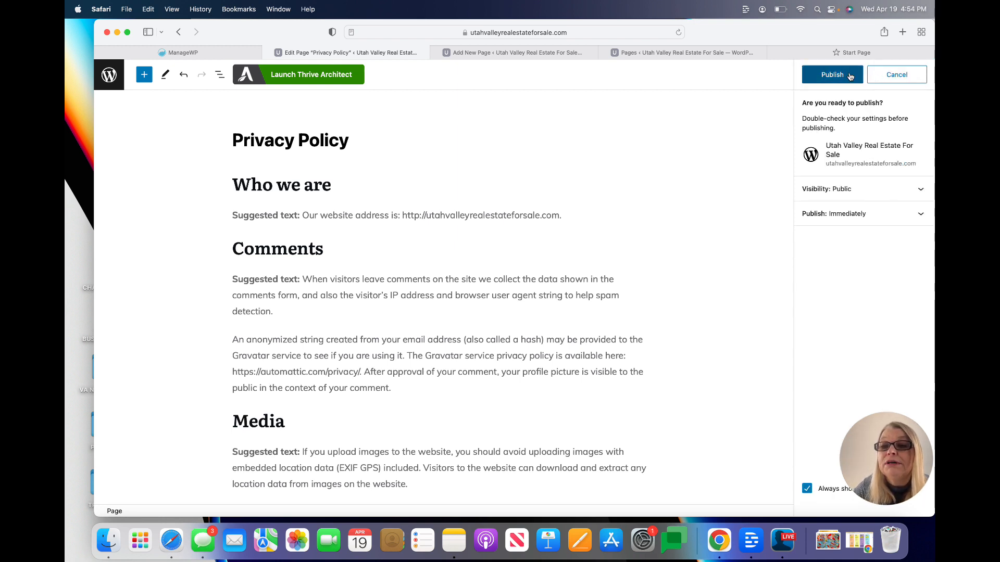
{"action": "left_click", "coordinate": [854, 75]}
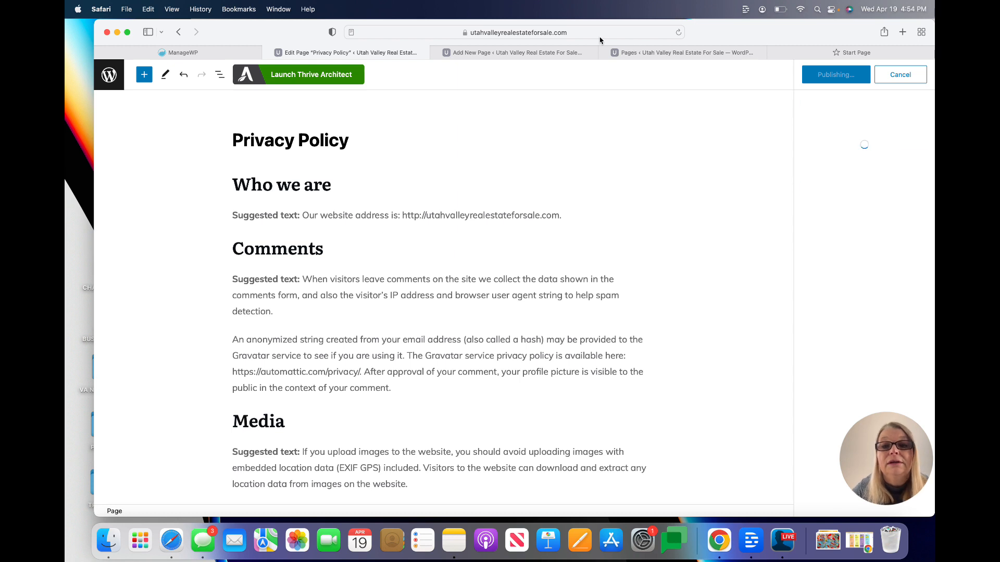
{"action": "left_click", "coordinate": [178, 32]}
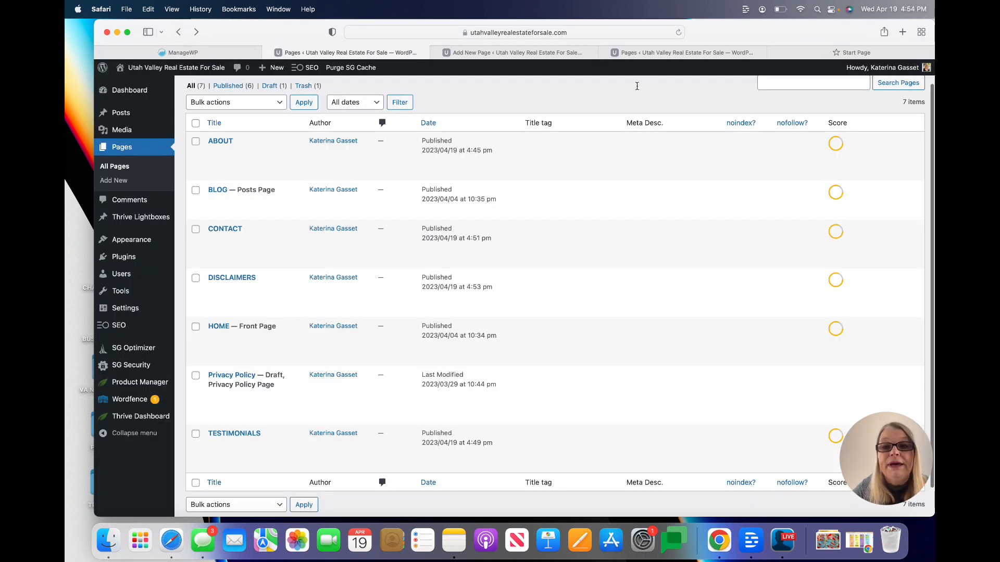
Reload the Pages list and check DISCLAIMERS and Privacy Policy nested under CONTACT
{"action": "left_click", "coordinate": [678, 32]}
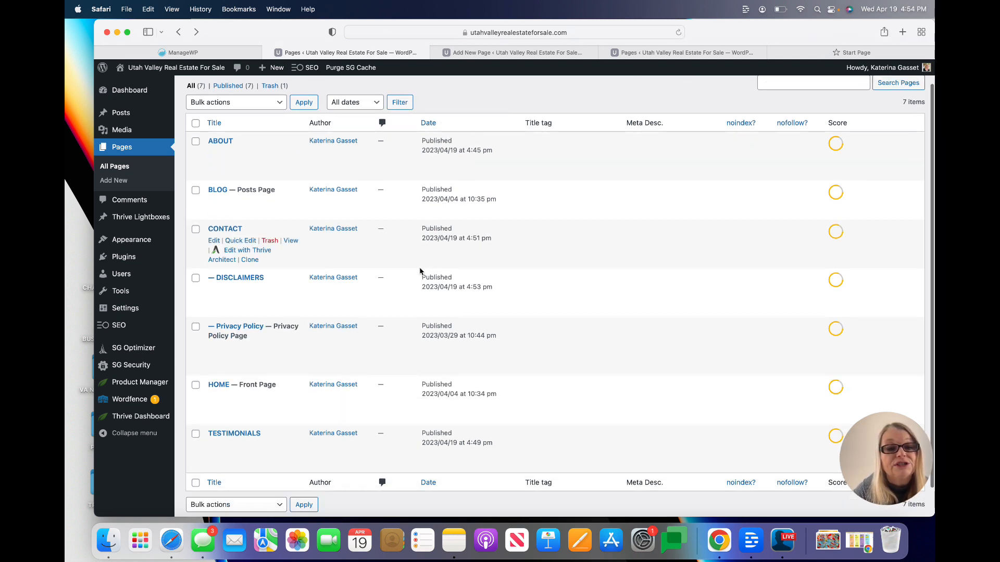
{"action": "scroll", "coordinate": [422, 271], "scroll_direction": "up", "scroll_amount": 2}
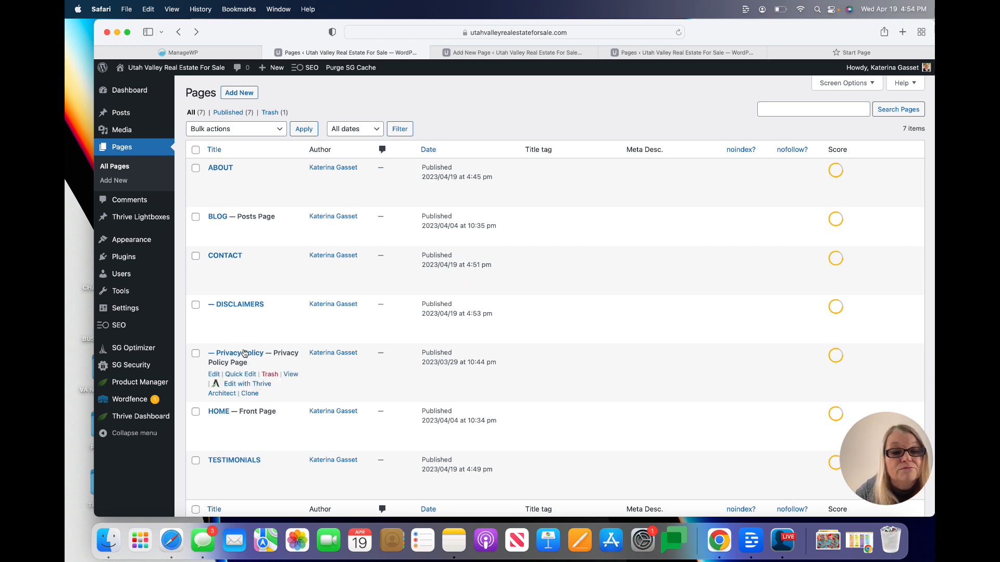
{"action": "scroll", "coordinate": [245, 359], "scroll_direction": "down", "scroll_amount": 2}
{"action": "scroll", "coordinate": [247, 419], "scroll_direction": "up", "scroll_amount": 2}
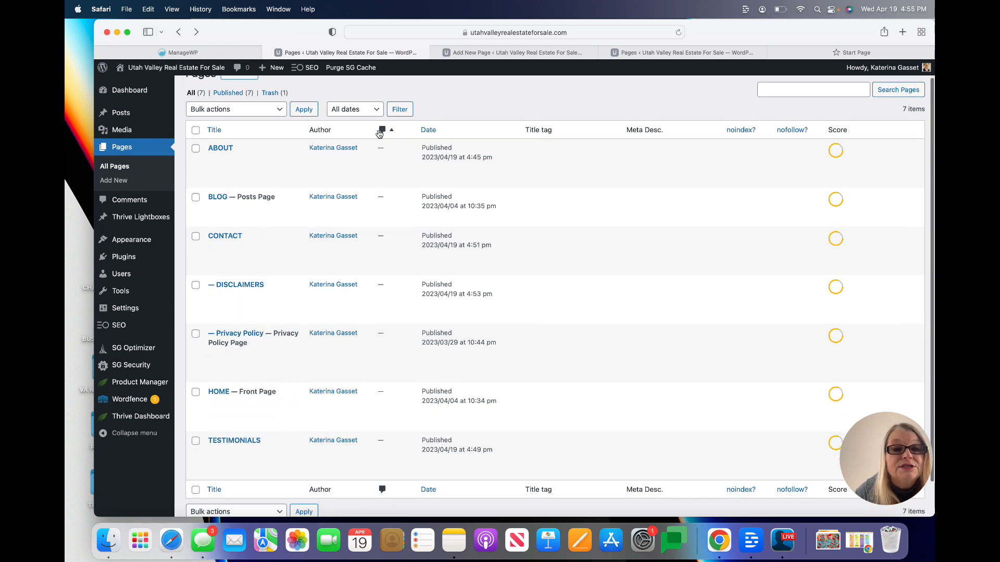